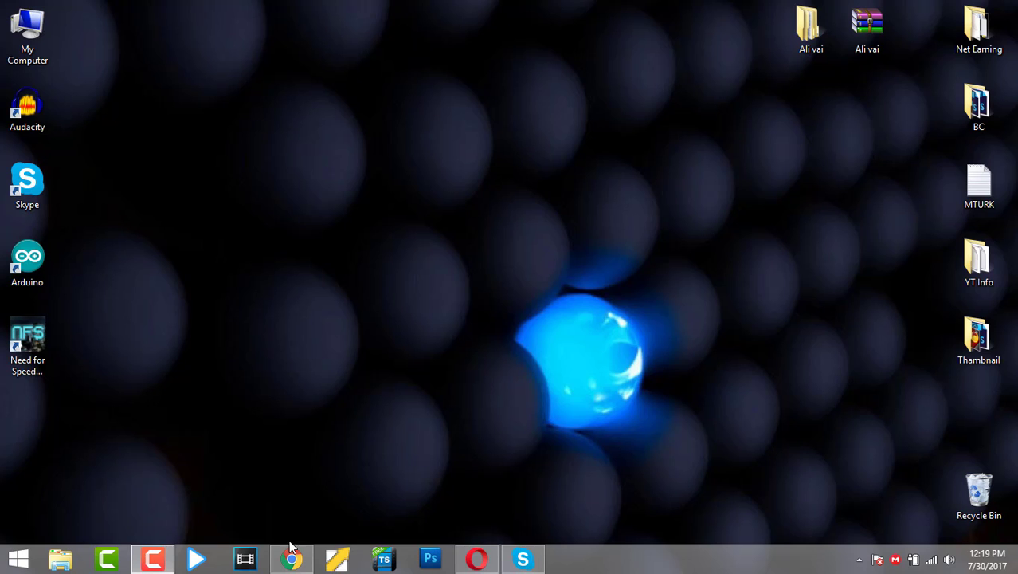
Step: Open Google Chrome and load the 2captcha.com home page
mouse_move(292, 550)
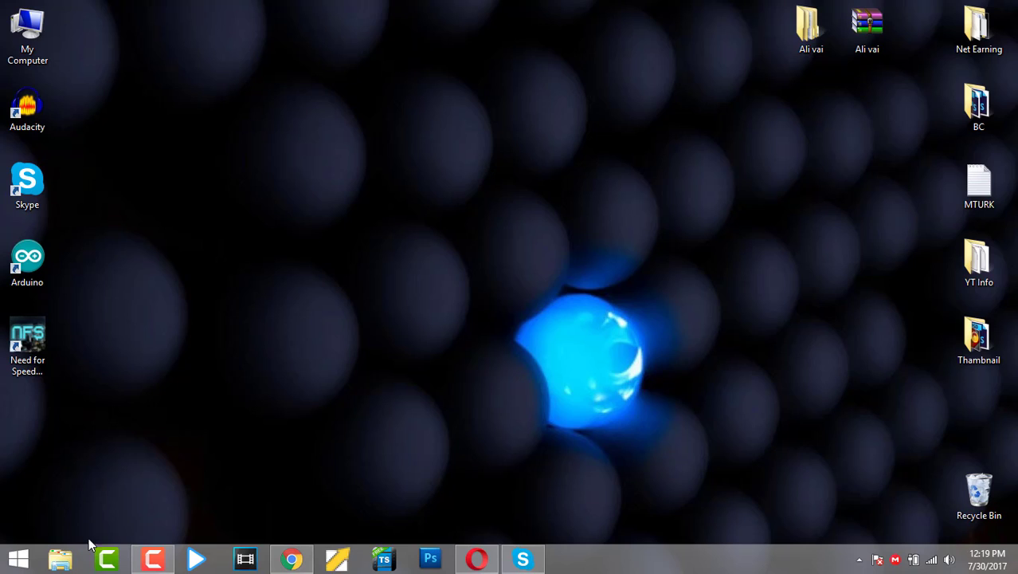
left_click(18, 559)
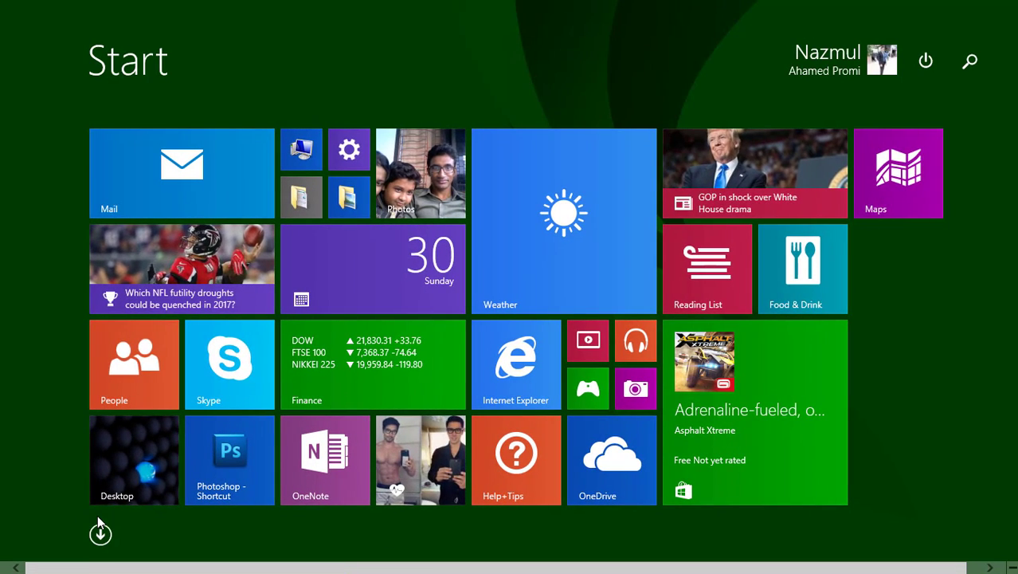
type("chrome")
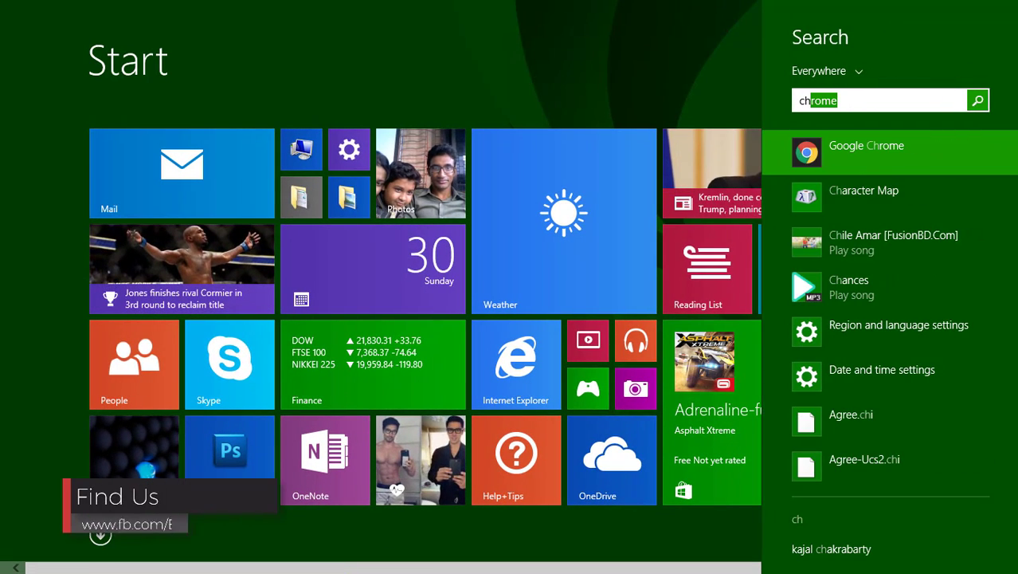
left_click(827, 160)
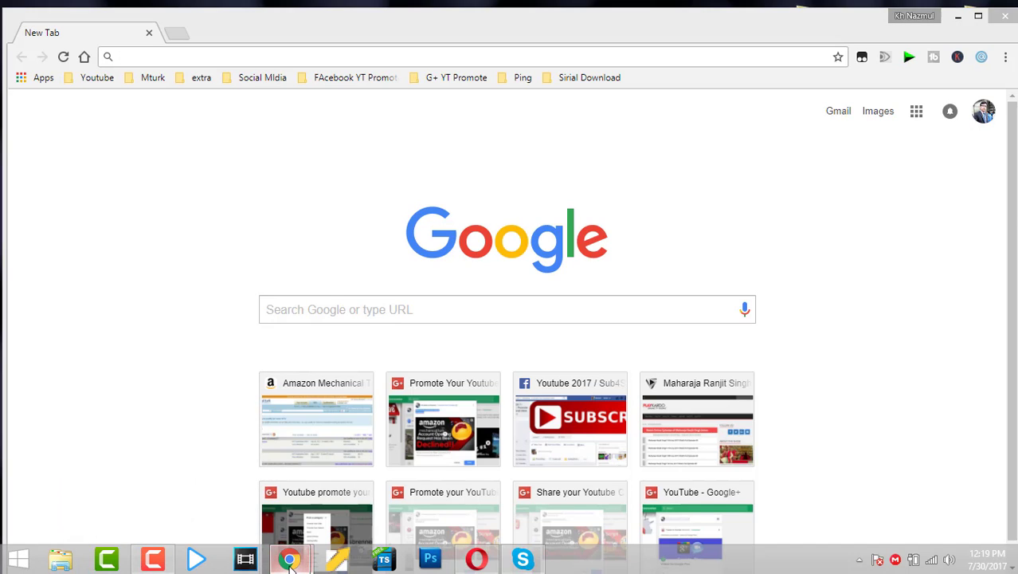
mouse_move(289, 557)
left_click(213, 495)
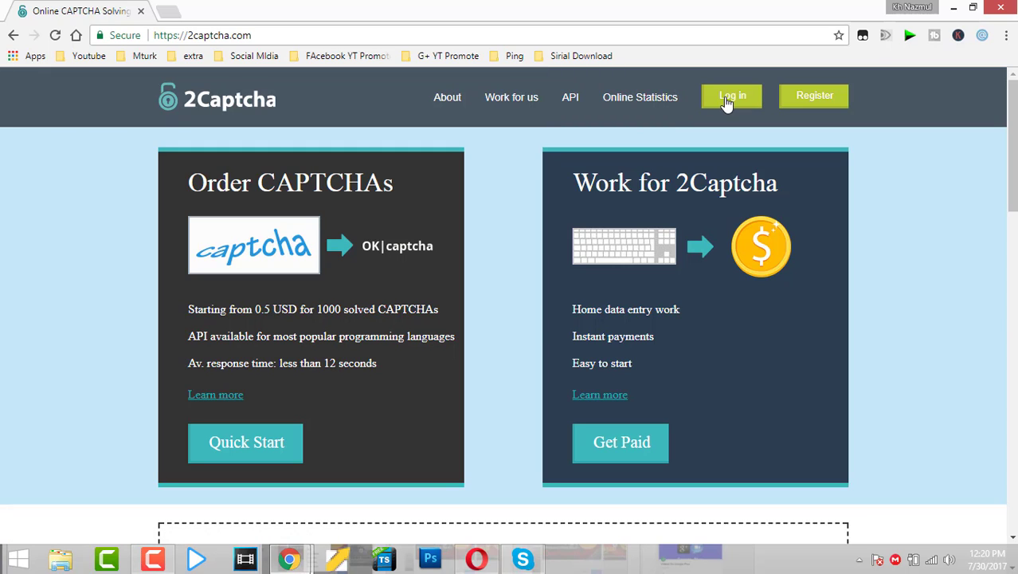
Step: View the 2Captcha login page and the registration form, returning to the home page after each
left_click(726, 99)
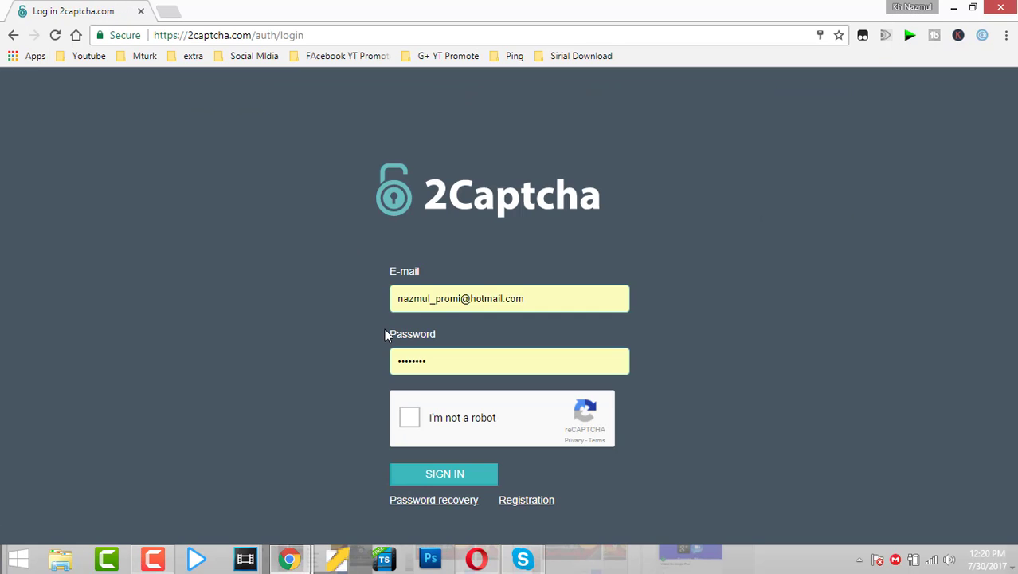
left_click(12, 35)
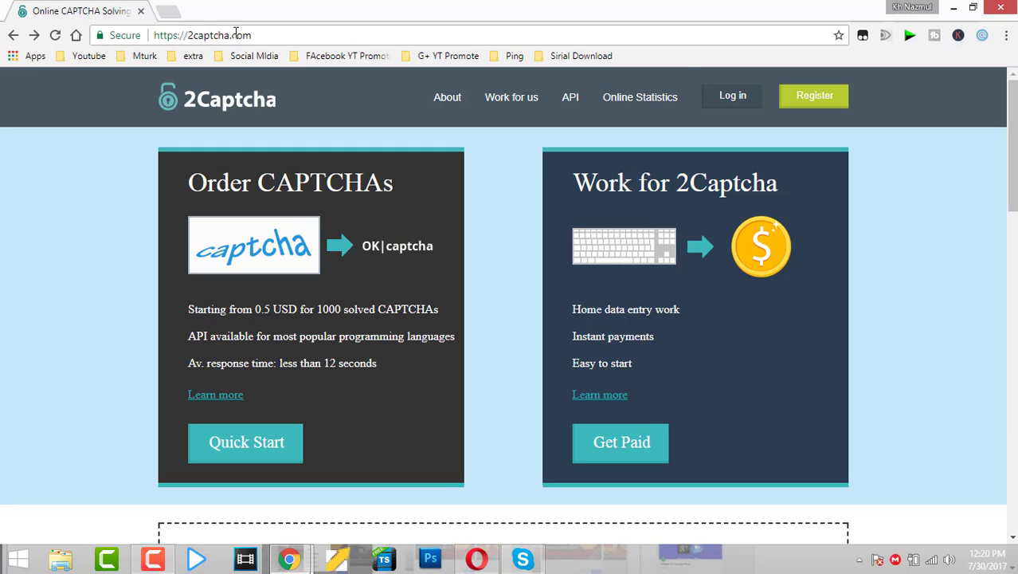
left_click(811, 97)
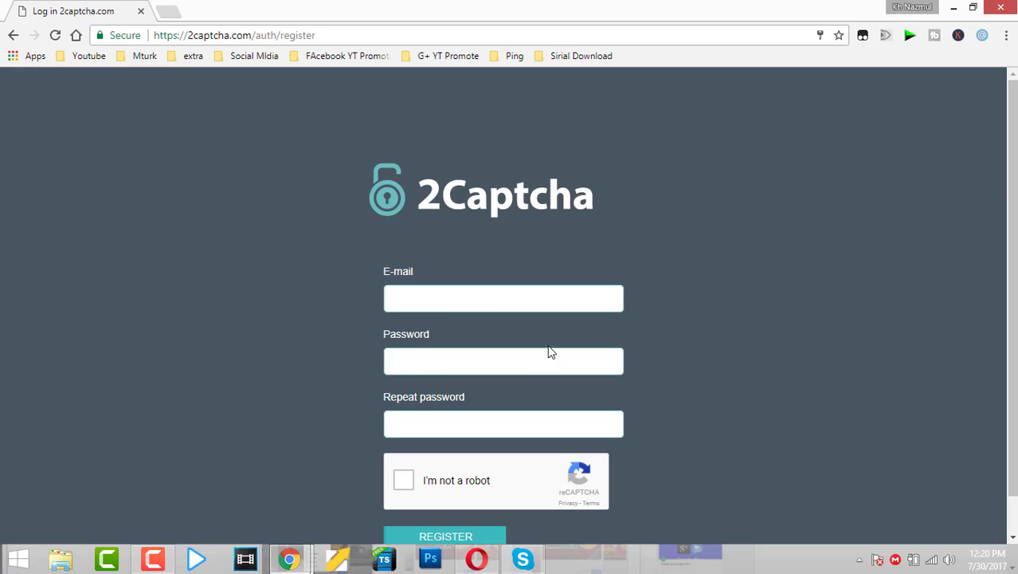
scroll(405, 474, "down", 1)
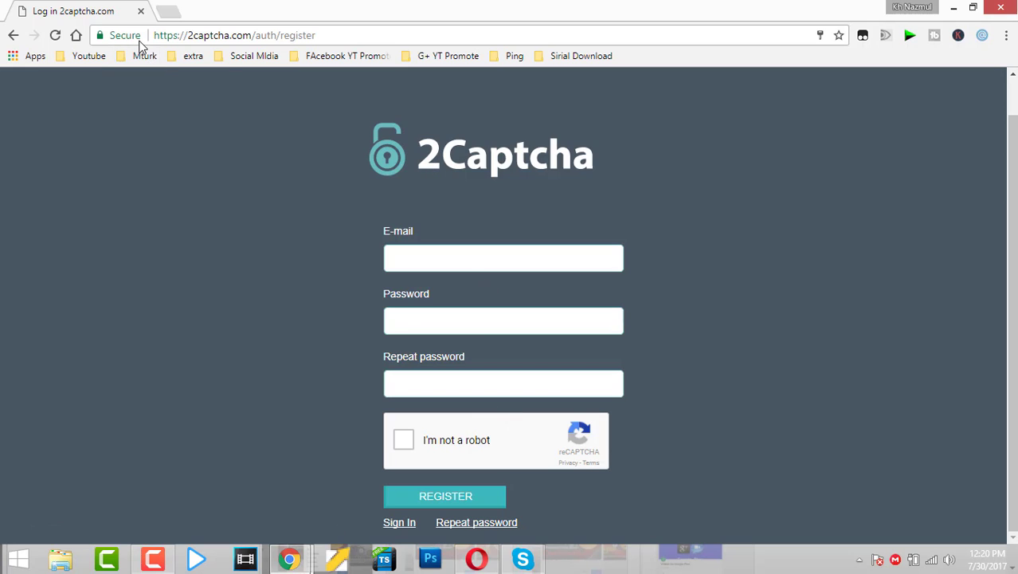
left_click(12, 36)
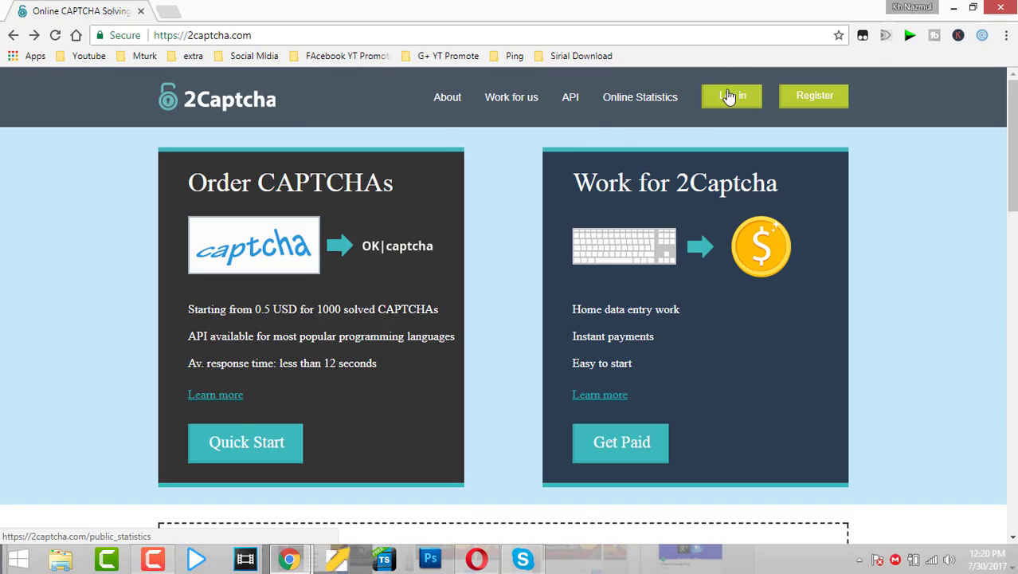
Step: Sign in to 2Captcha with the prefilled e-mail and password after completing the "I'm not a robot" check
left_click(737, 96)
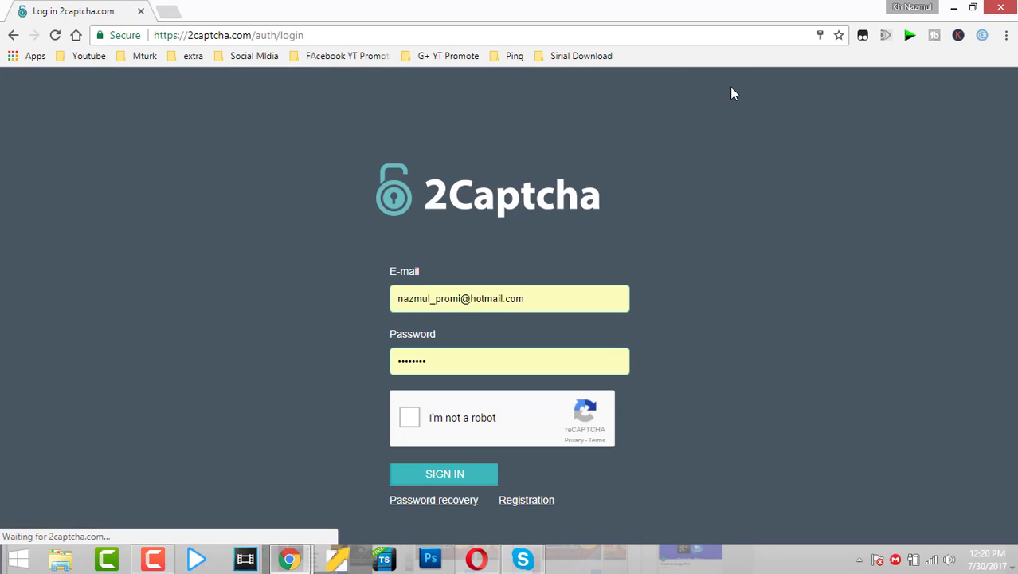
left_click(417, 419)
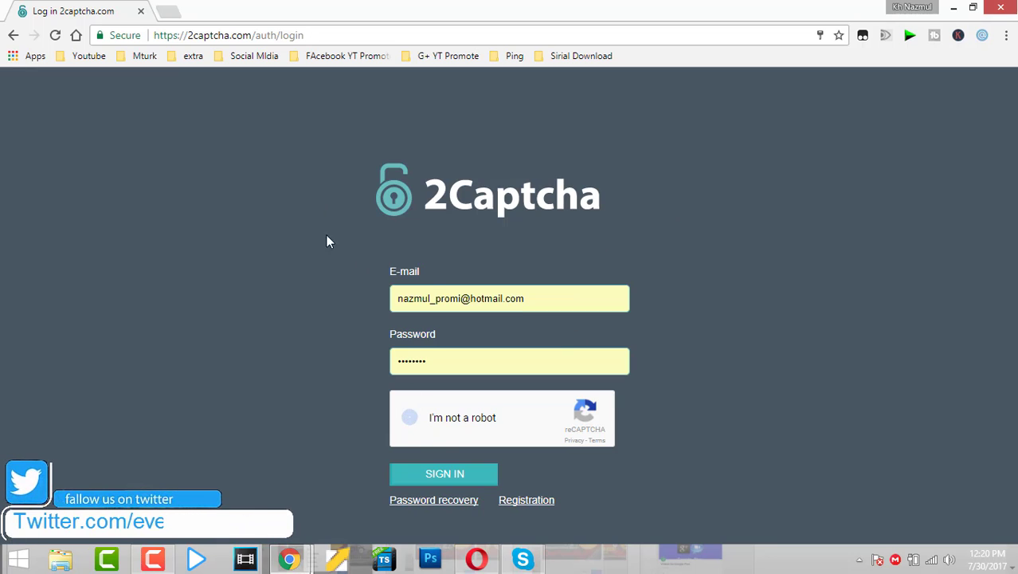
left_click(446, 477)
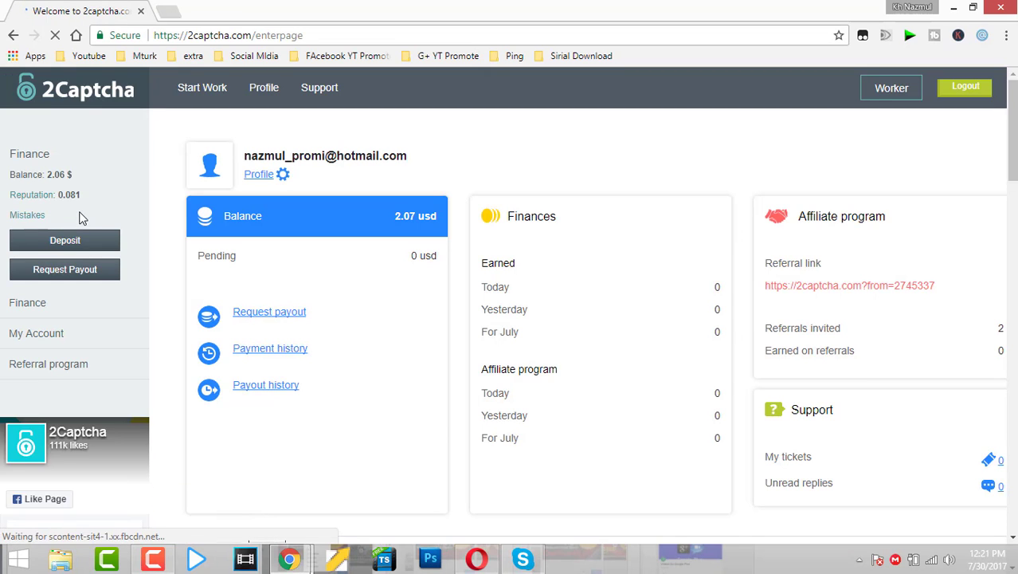
Step: Examine the account dashboard's balance, reputation, finances and affiliate program sections
scroll(64, 191, "down", 1)
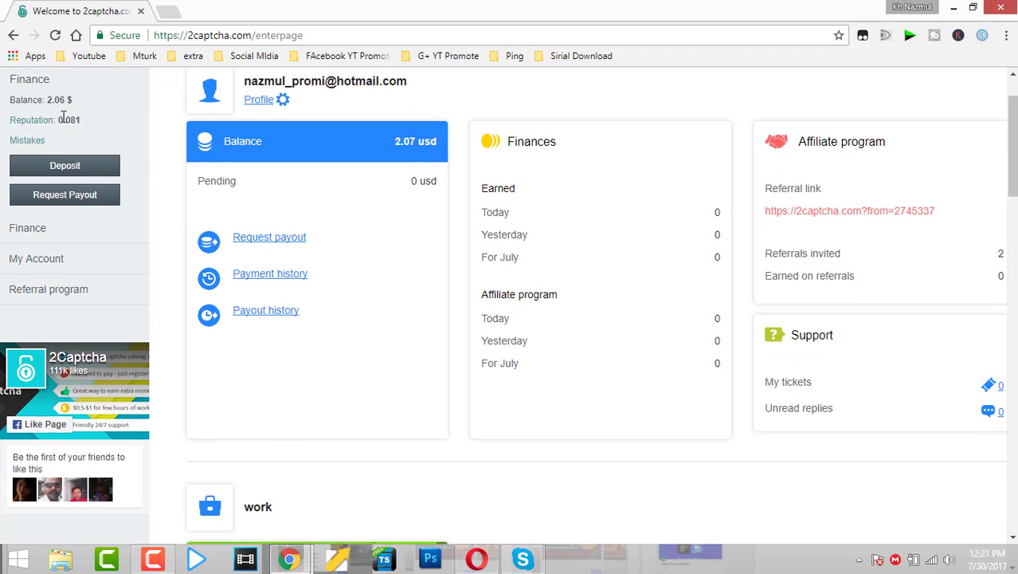
scroll(59, 94, "up", 1)
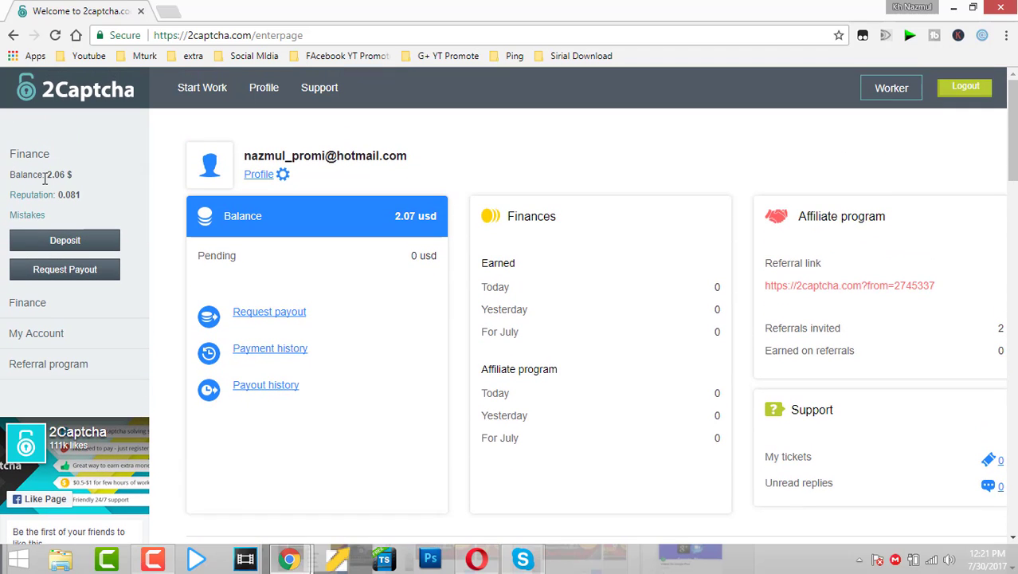
left_click_drag(45, 178, 66, 179)
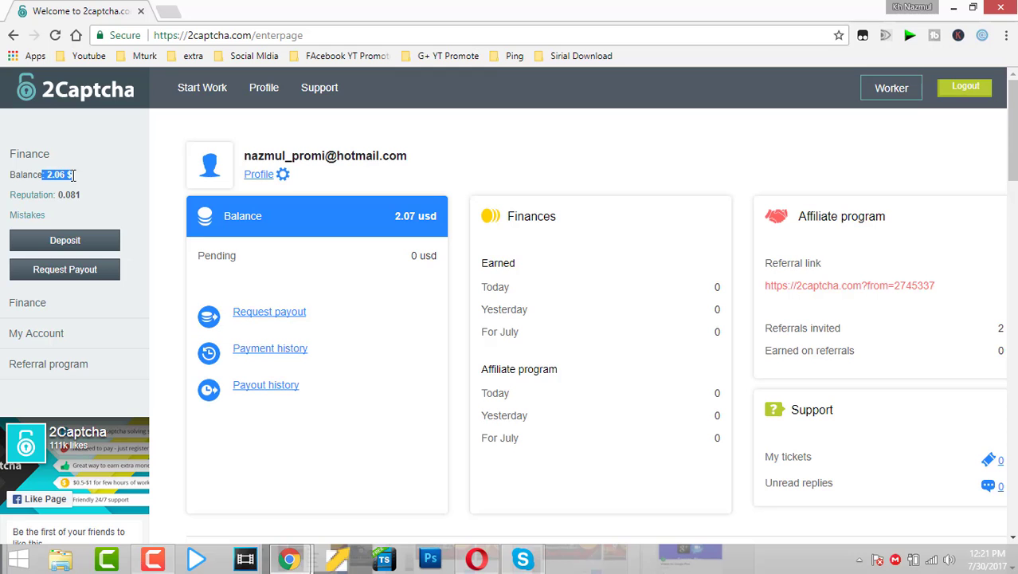
left_click(73, 175)
scroll(72, 179, "down", 1)
scroll(101, 182, "down", 2)
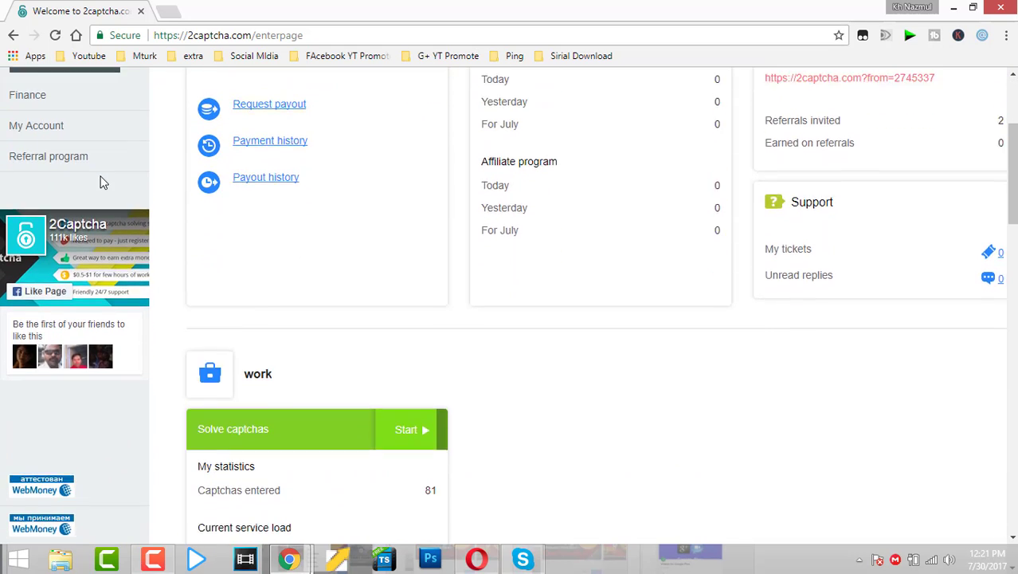
scroll(100, 182, "up", 3)
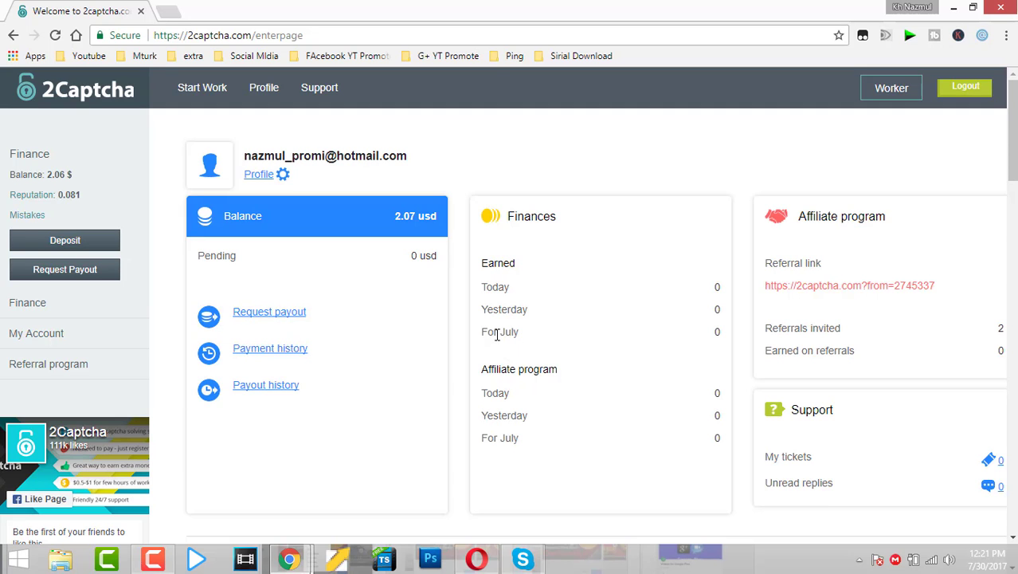
scroll(558, 394, "down", 1)
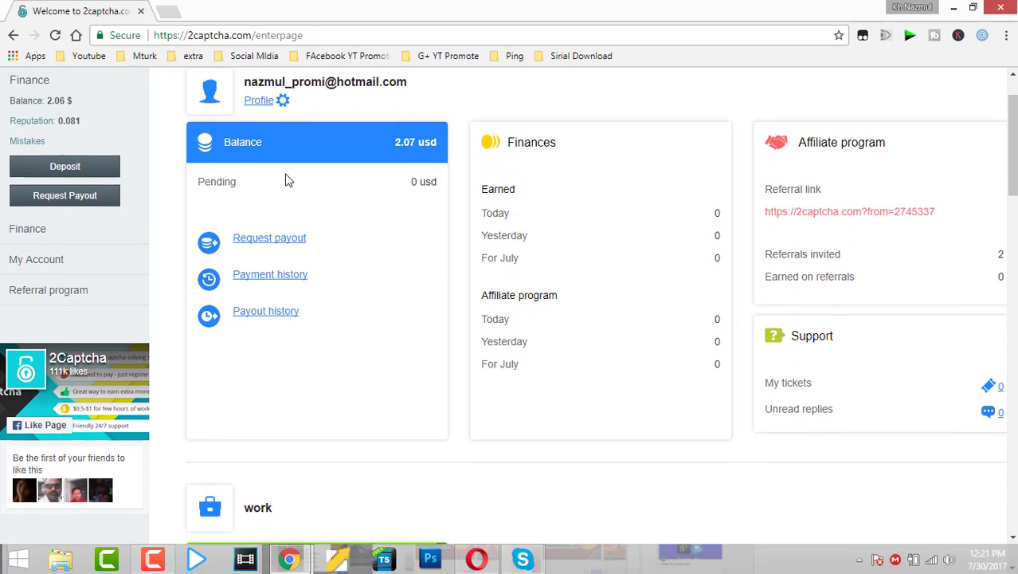
scroll(263, 163, "up", 1)
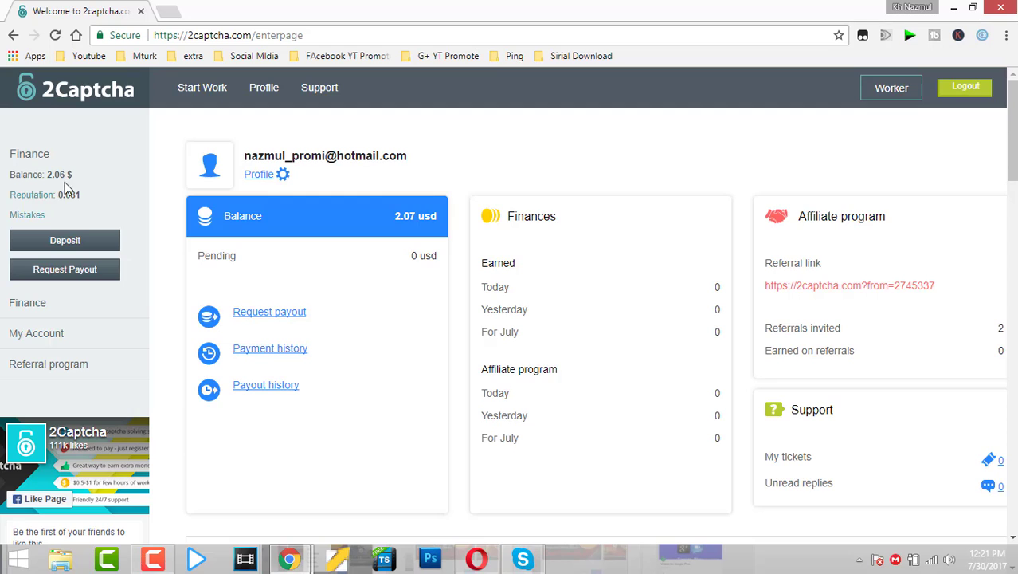
scroll(68, 189, "down", 2)
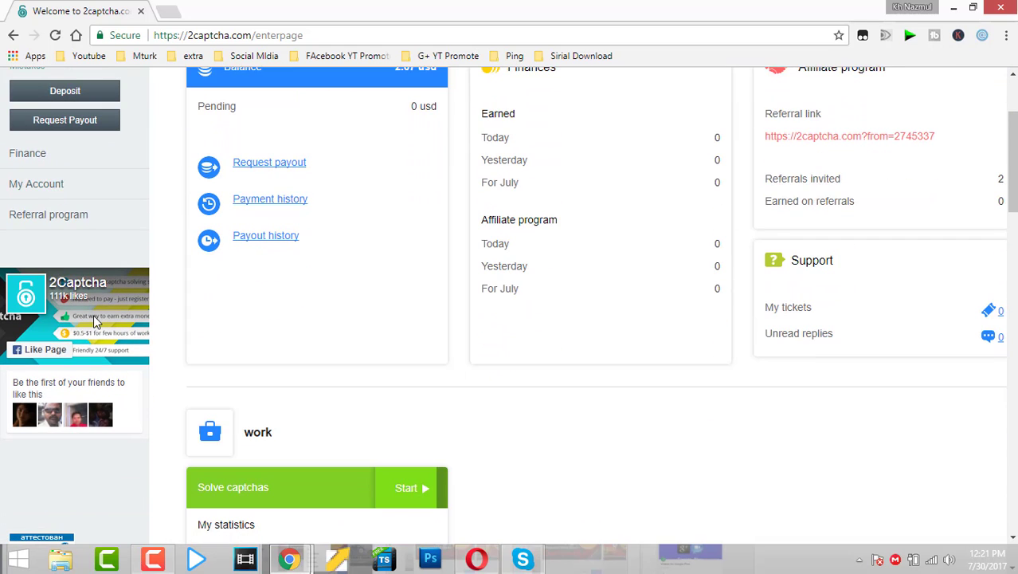
scroll(94, 318, "down", 2)
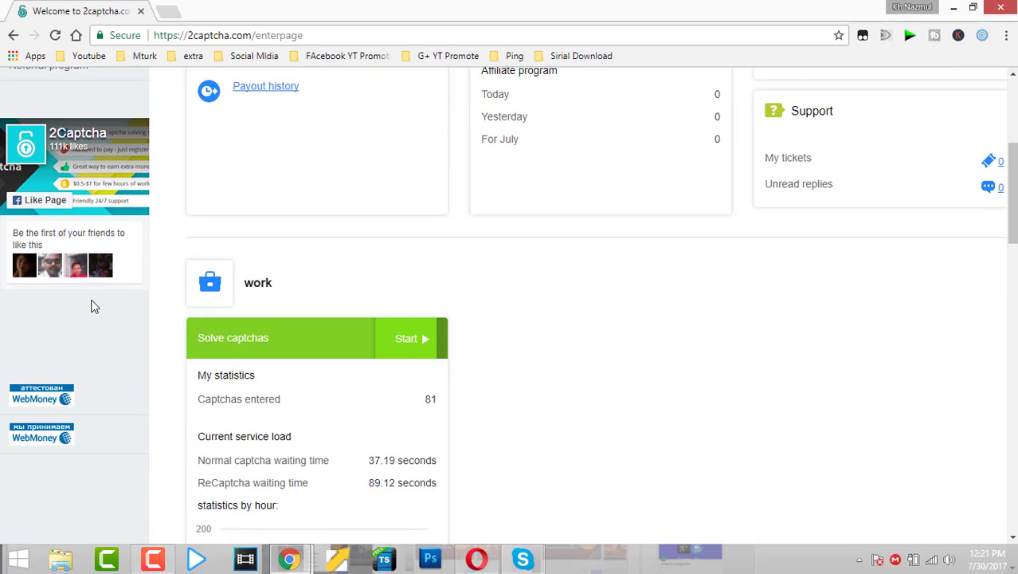
scroll(91, 306, "up", 1)
scroll(94, 307, "up", 1)
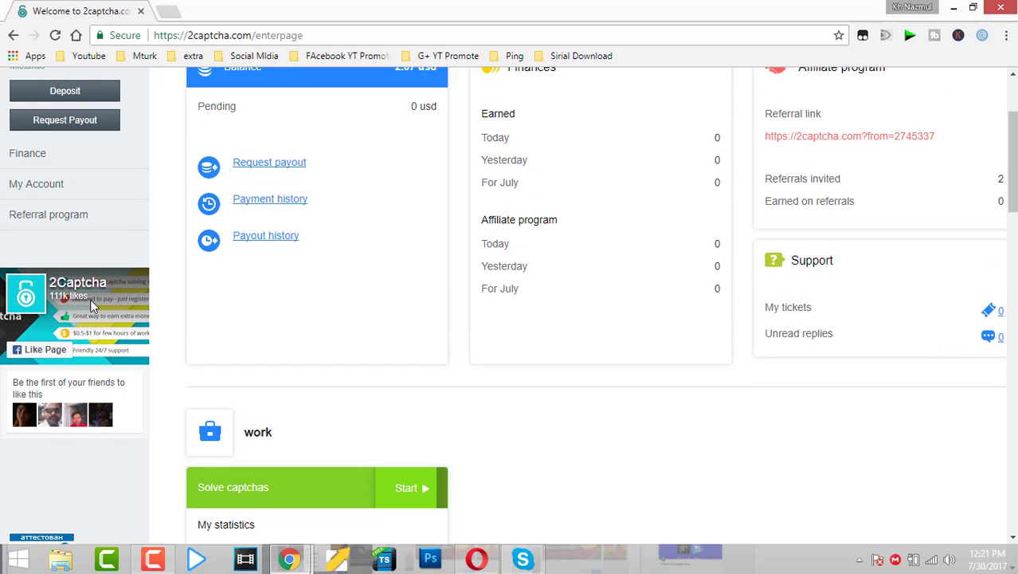
scroll(94, 306, "down", 1)
scroll(91, 302, "up", 3)
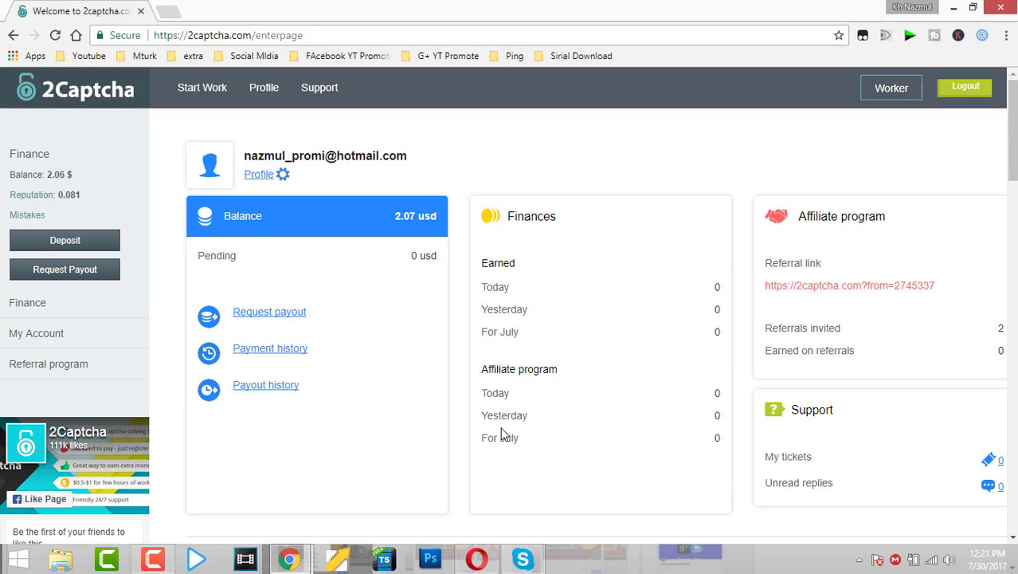
Step: Examine the work section's captcha waiting times, bids and graphs, and the help links and FAQ further down the dashboard
scroll(339, 385, "down", 2)
scroll(163, 309, "down", 8)
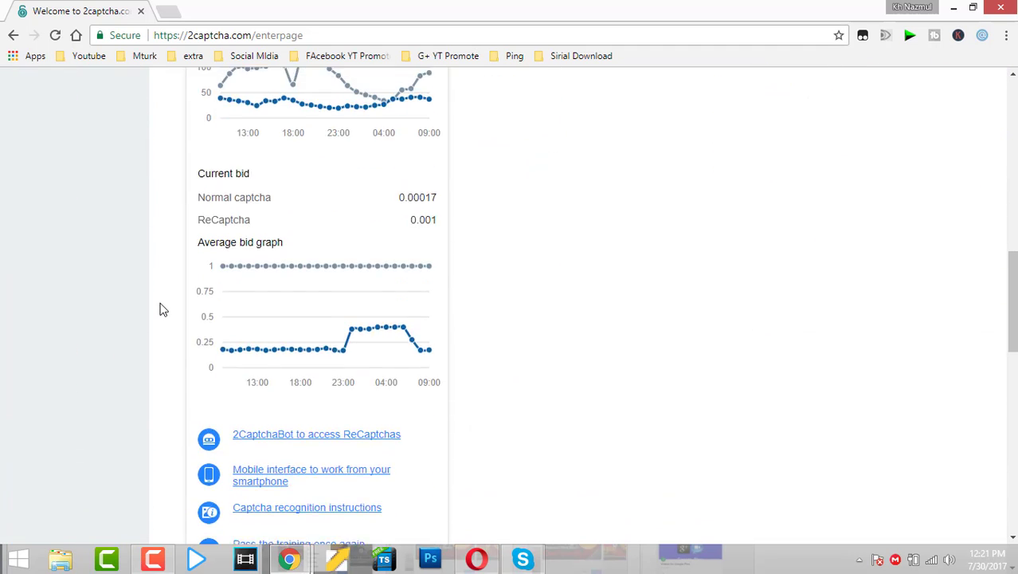
scroll(159, 309, "up", 3)
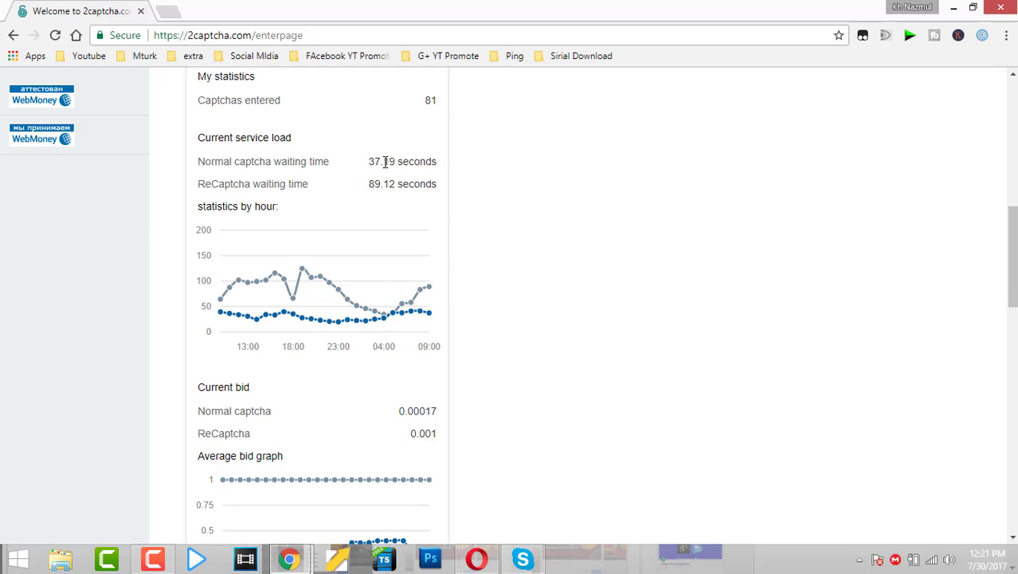
scroll(385, 162, "up", 1)
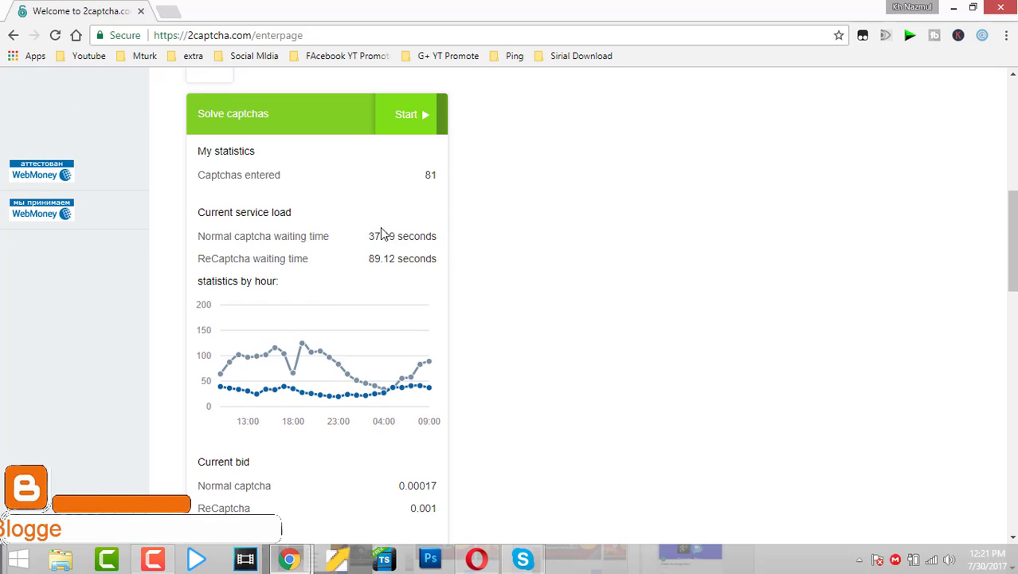
left_click_drag(370, 236, 423, 243)
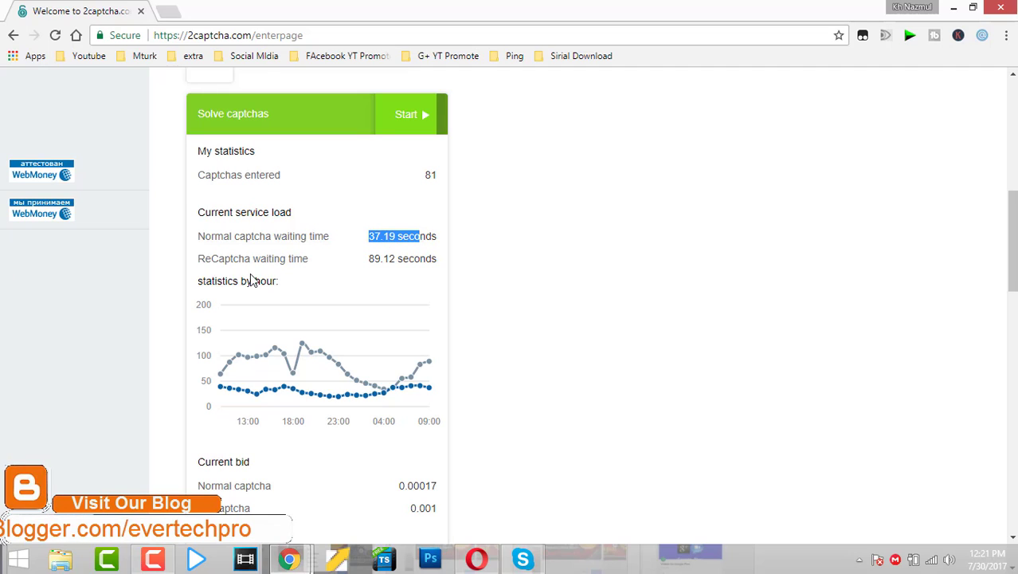
left_click_drag(366, 269, 400, 253)
left_click(381, 253)
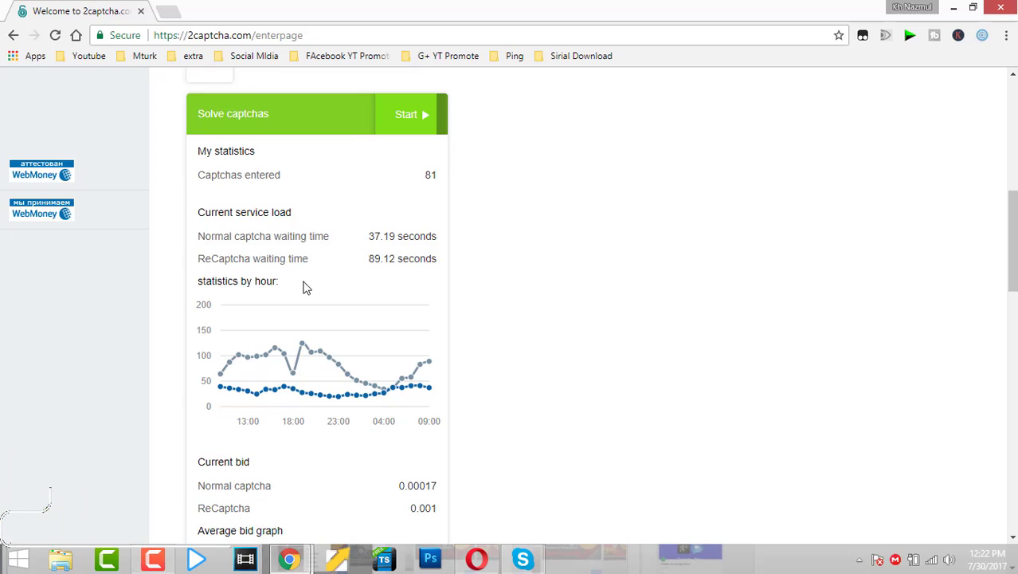
left_click_drag(433, 260, 369, 239)
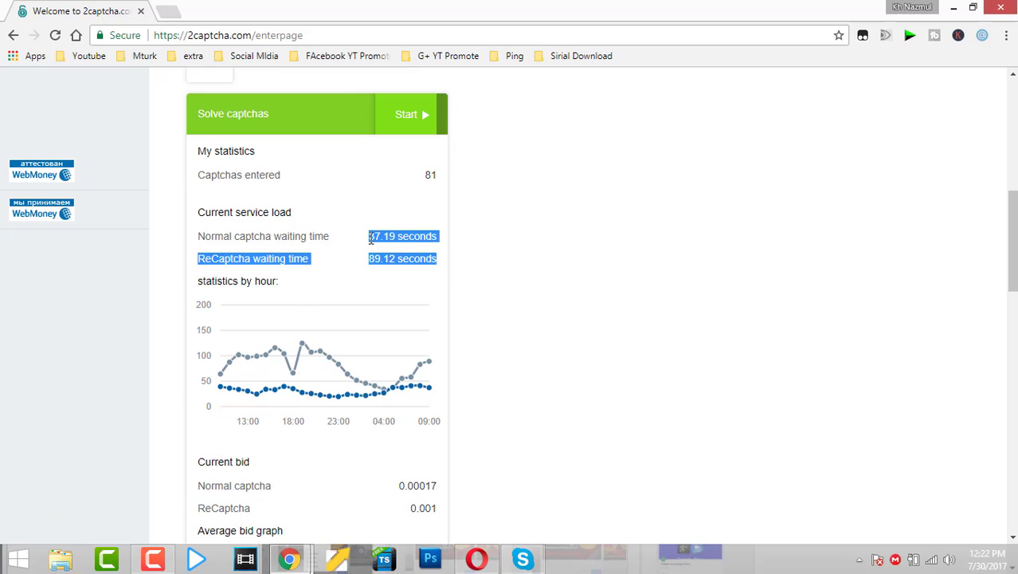
left_click(370, 236)
scroll(370, 239, "down", 1)
scroll(371, 238, "down", 7)
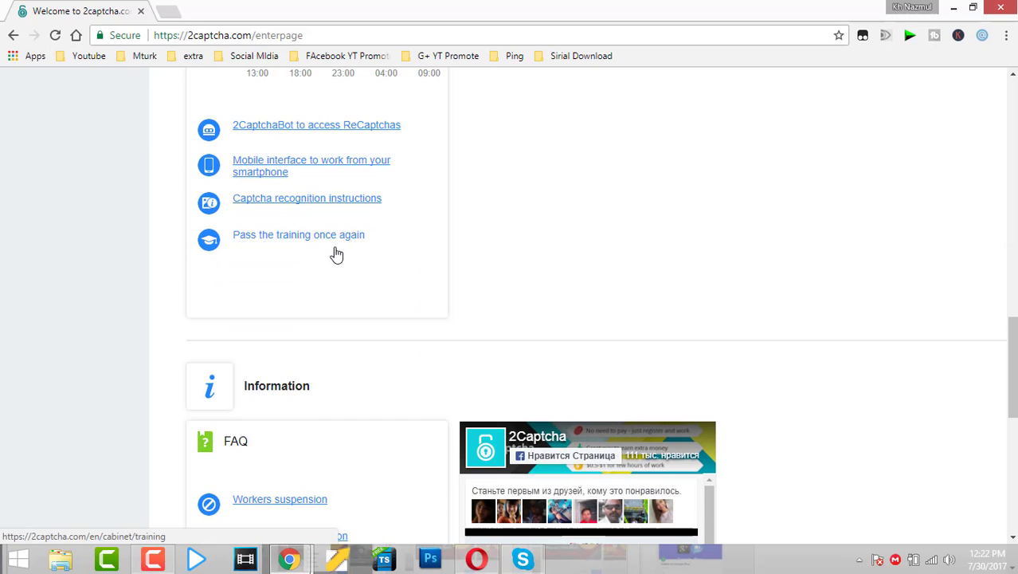
scroll(223, 338, "down", 3)
scroll(235, 358, "down", 4)
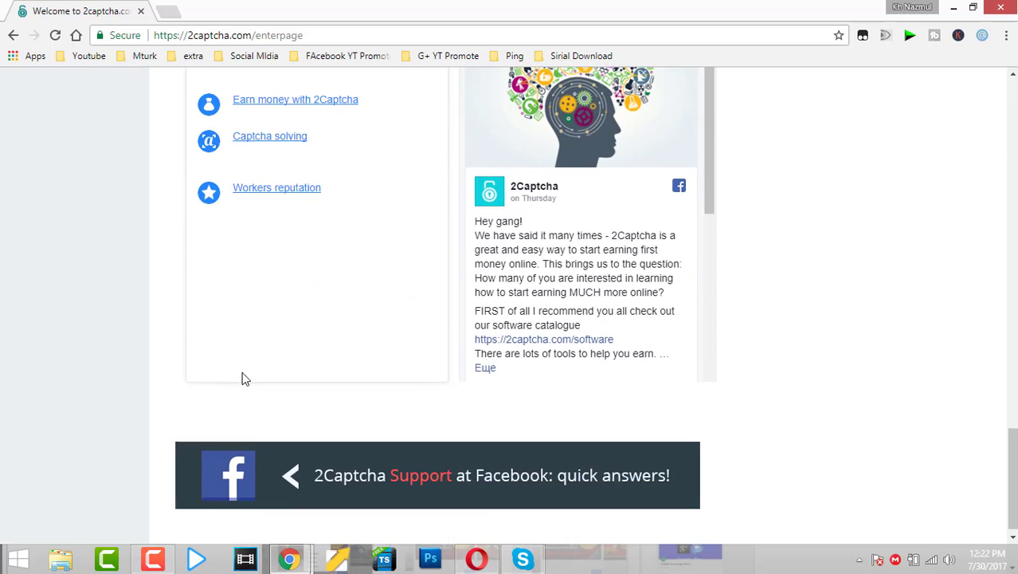
Step: Open the Start Work page and look over its captcha session area and minimum bid schedule
scroll(318, 325, "up", 4)
scroll(325, 177, "up", 15)
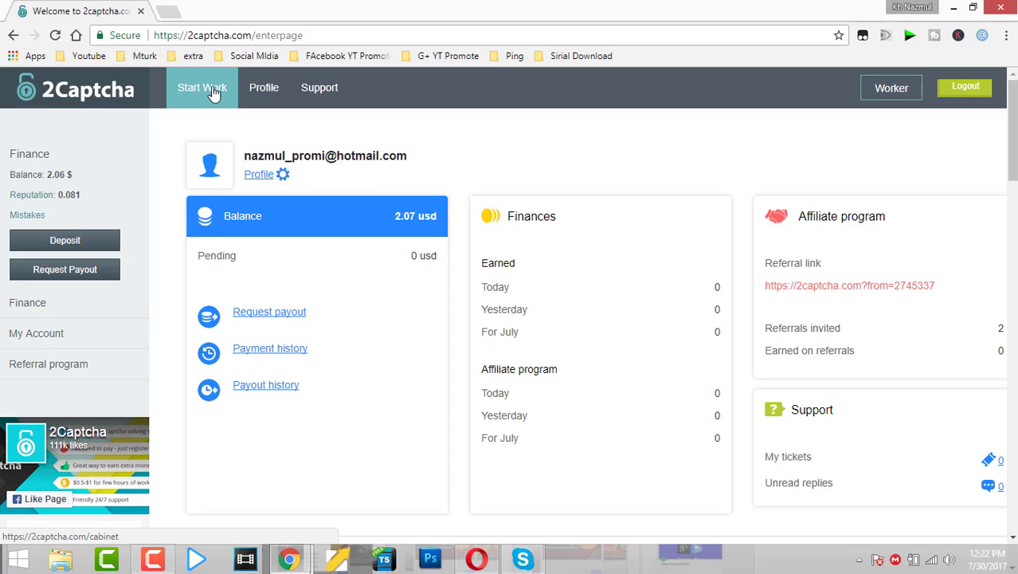
left_click(213, 93)
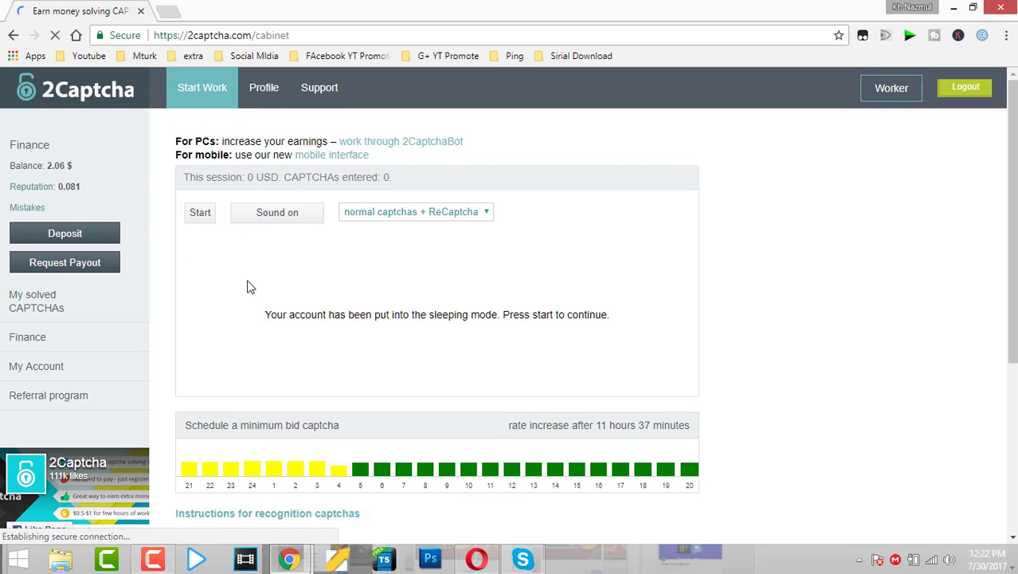
scroll(296, 288, "down", 3)
scroll(301, 282, "up", 4)
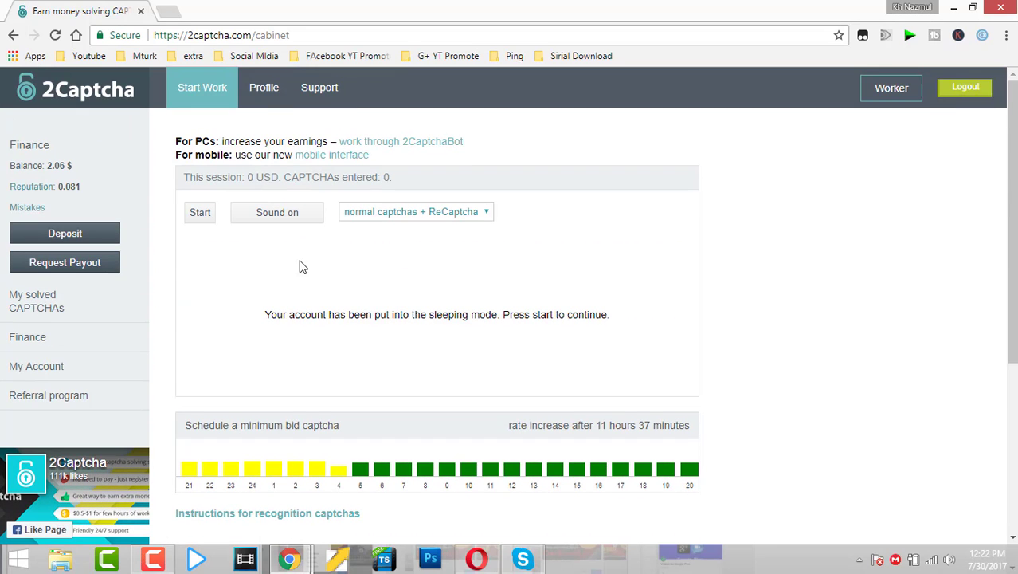
Step: Set the captcha type to only normal and start a captcha work session
left_click(424, 215)
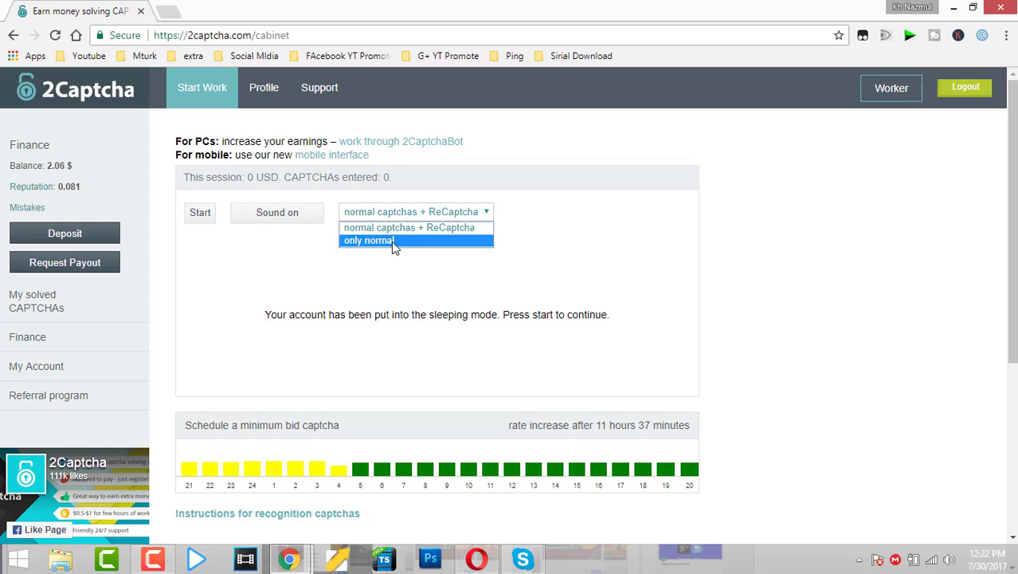
left_click(389, 280)
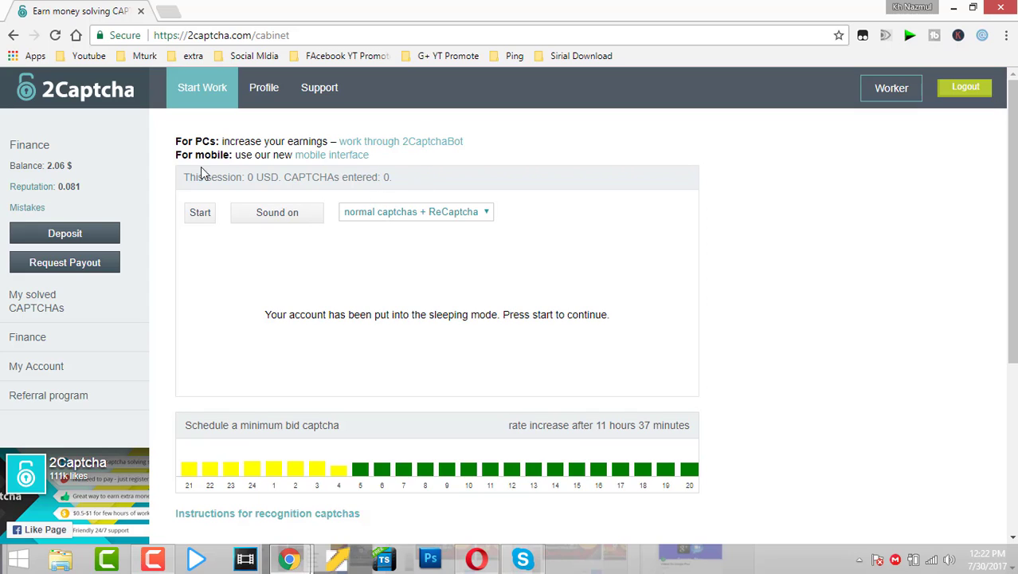
left_click(452, 209)
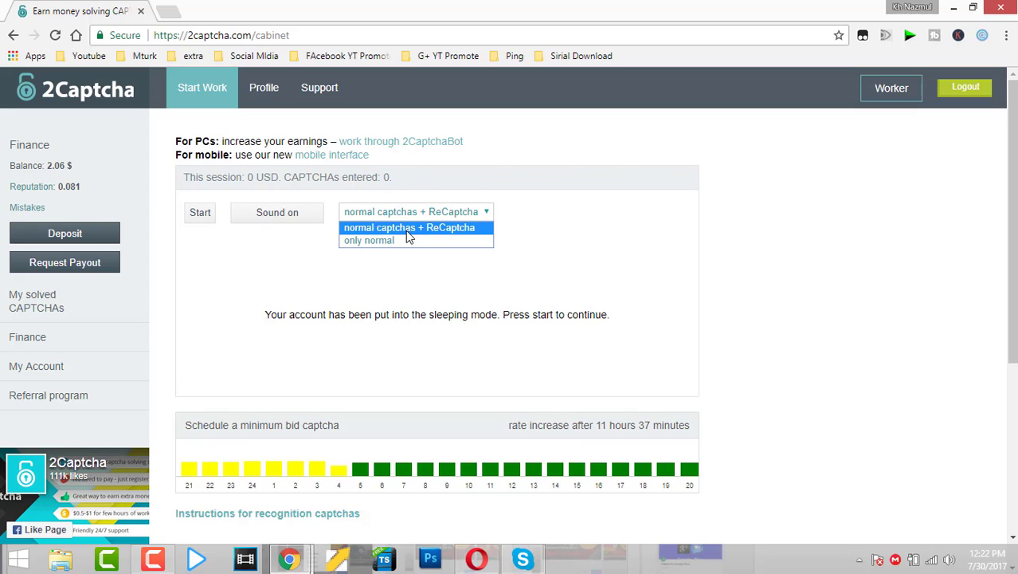
left_click(357, 242)
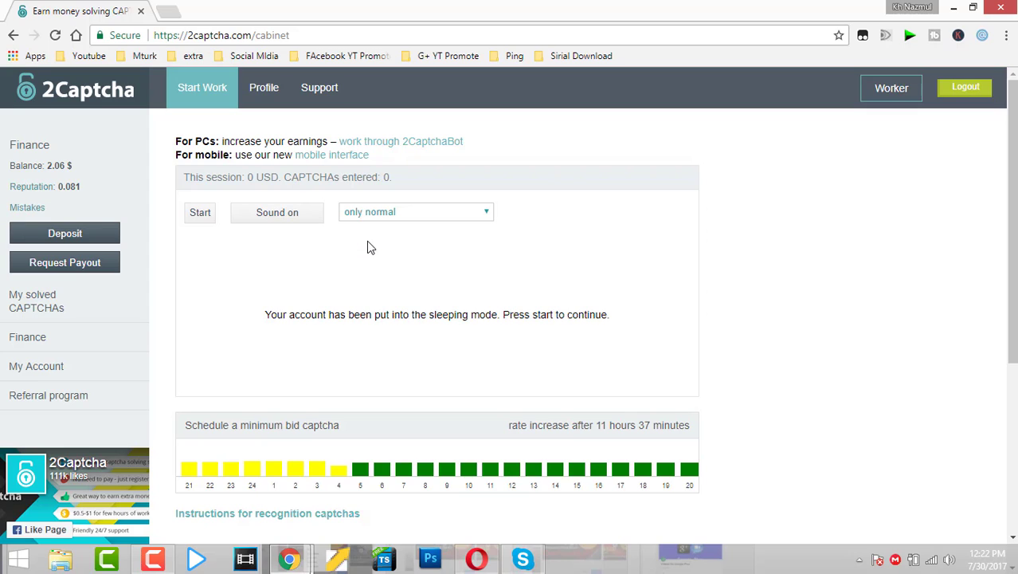
left_click(200, 217)
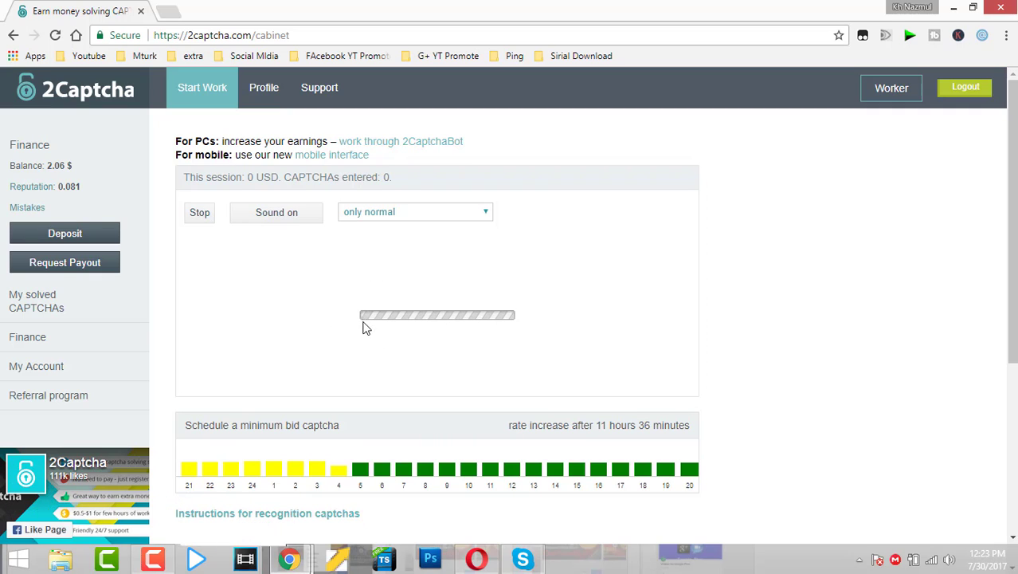
scroll(325, 297, "down", 3)
scroll(323, 295, "down", 1)
scroll(320, 294, "up", 4)
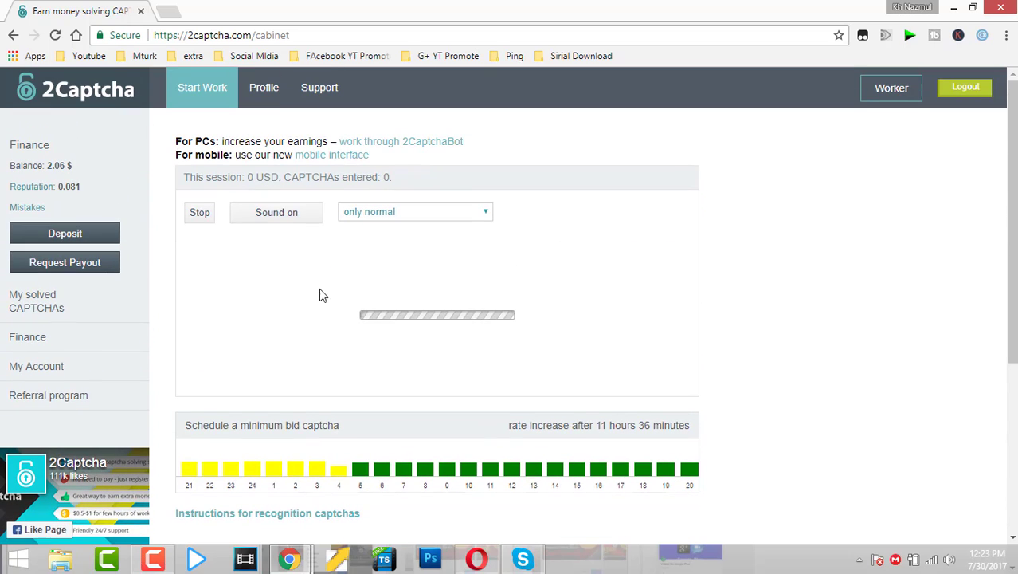
Step: Try a captcha session in the mobile interface, declining the page translation, and return to the Start Work page
left_click(339, 158)
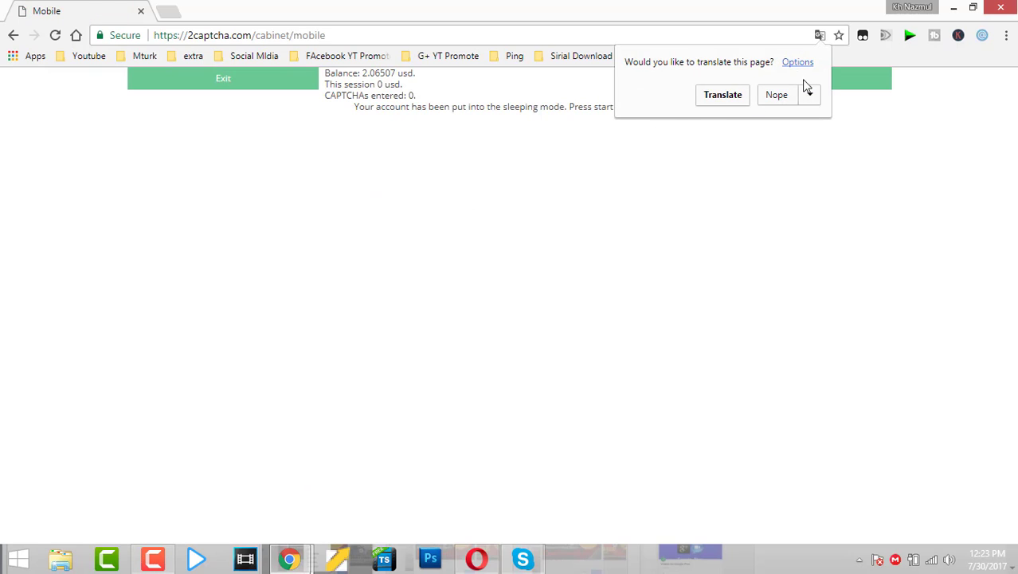
left_click(776, 95)
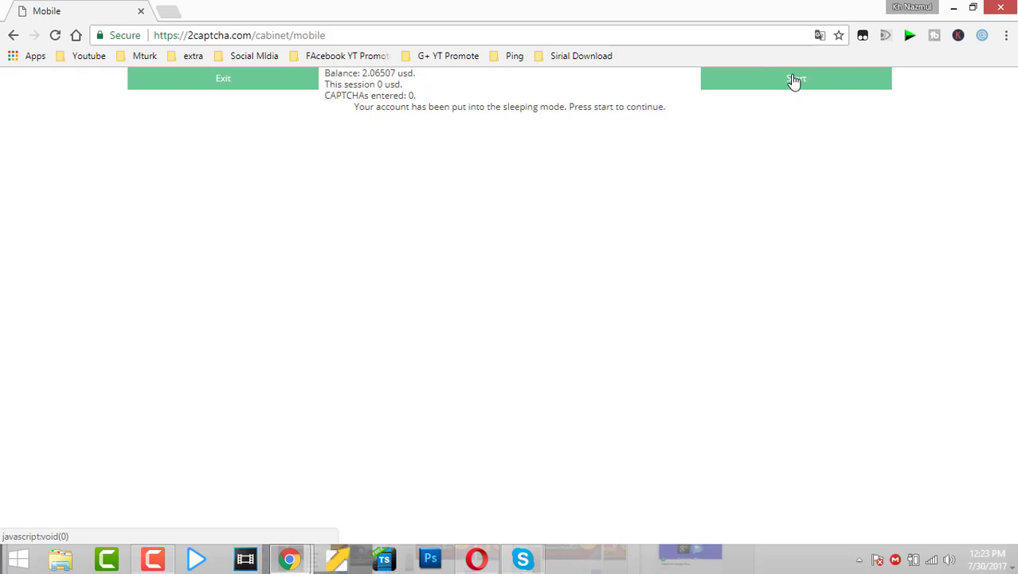
left_click(793, 82)
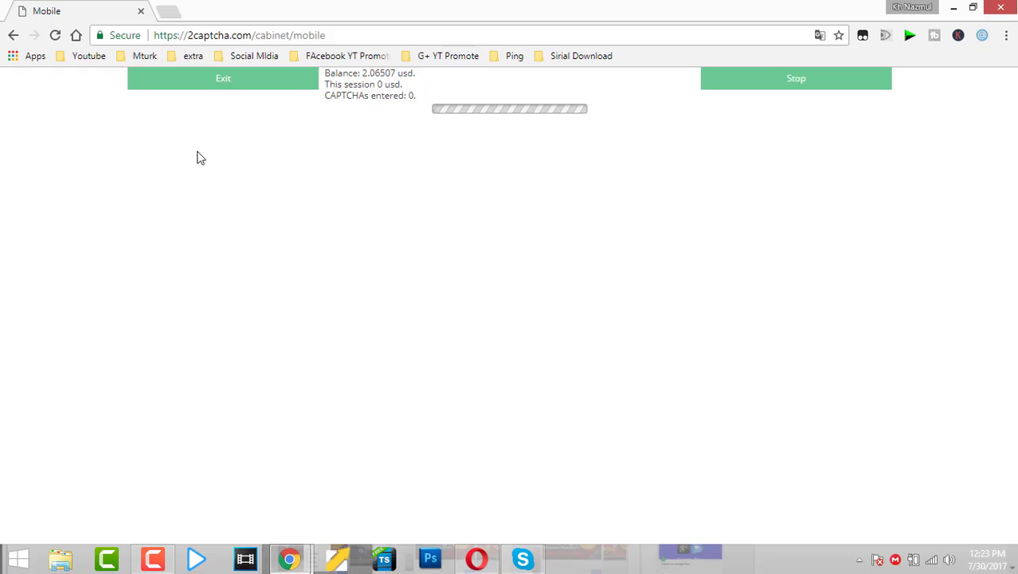
left_click(795, 87)
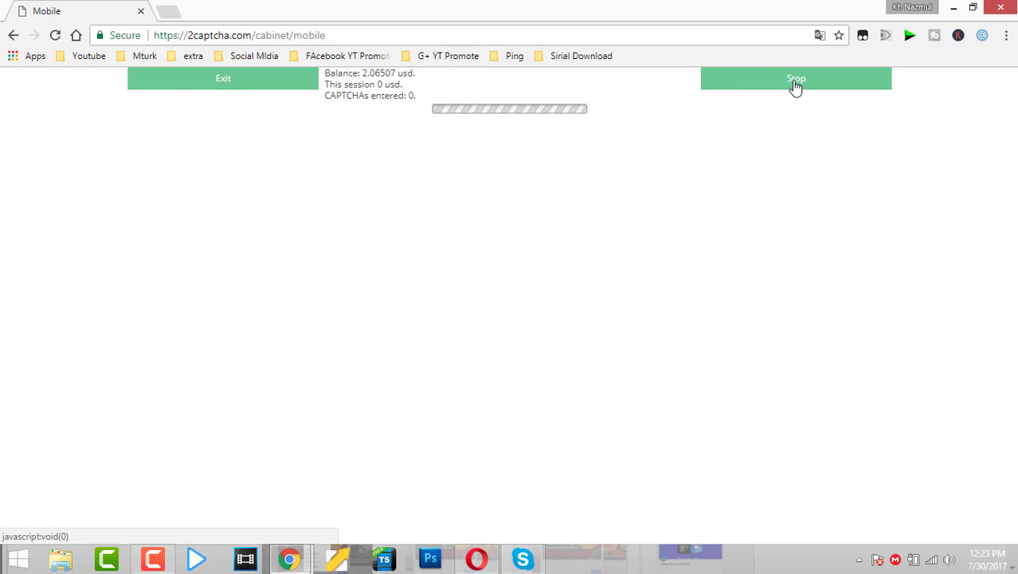
left_click(14, 36)
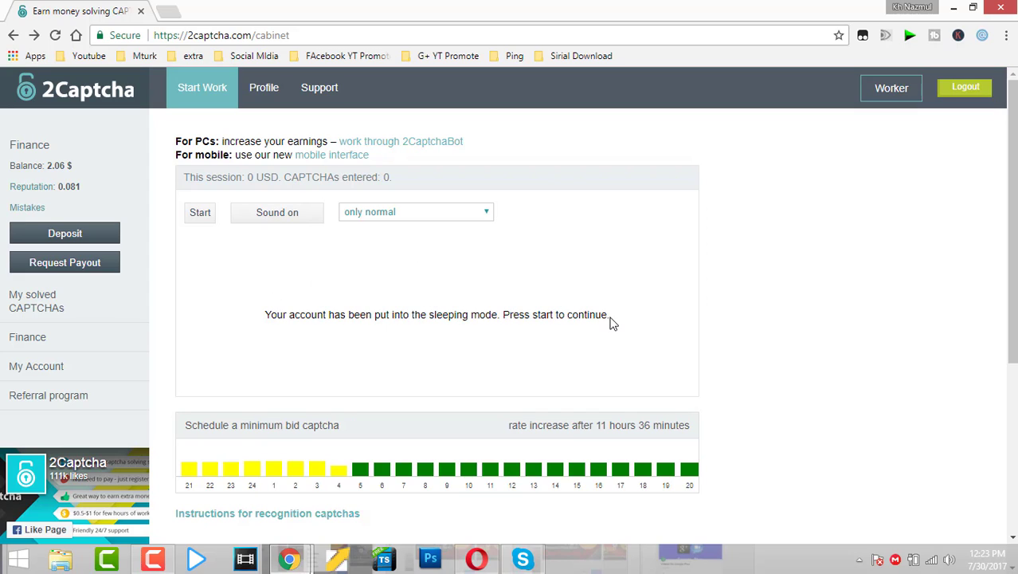
left_click_drag(612, 322, 235, 309)
left_click(237, 303)
left_click(246, 272)
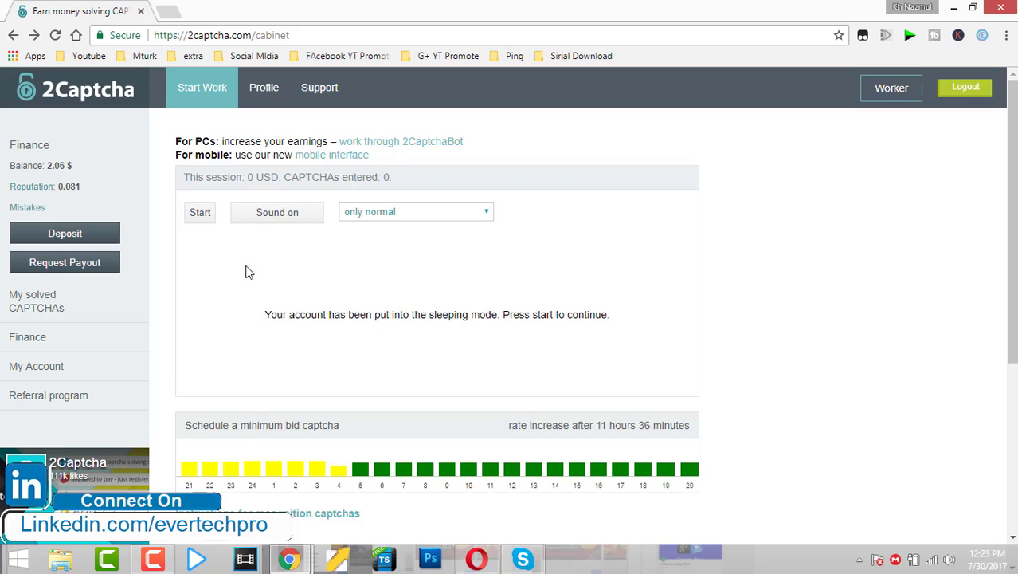
left_click_drag(246, 273, 560, 298)
left_click(560, 297)
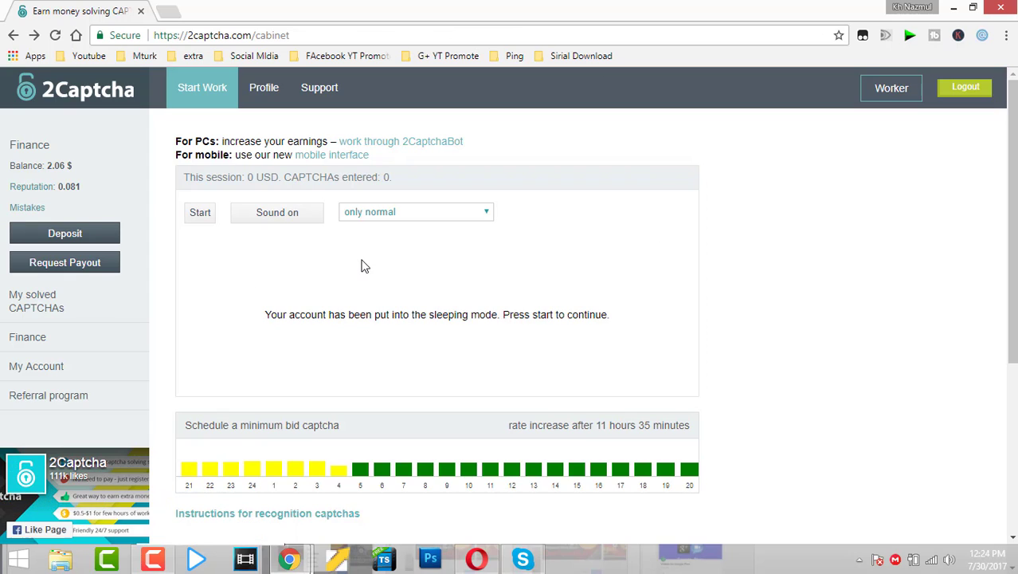
Step: Open the Request Payout page and examine the amount available for withdrawal
scroll(343, 253, "down", 1)
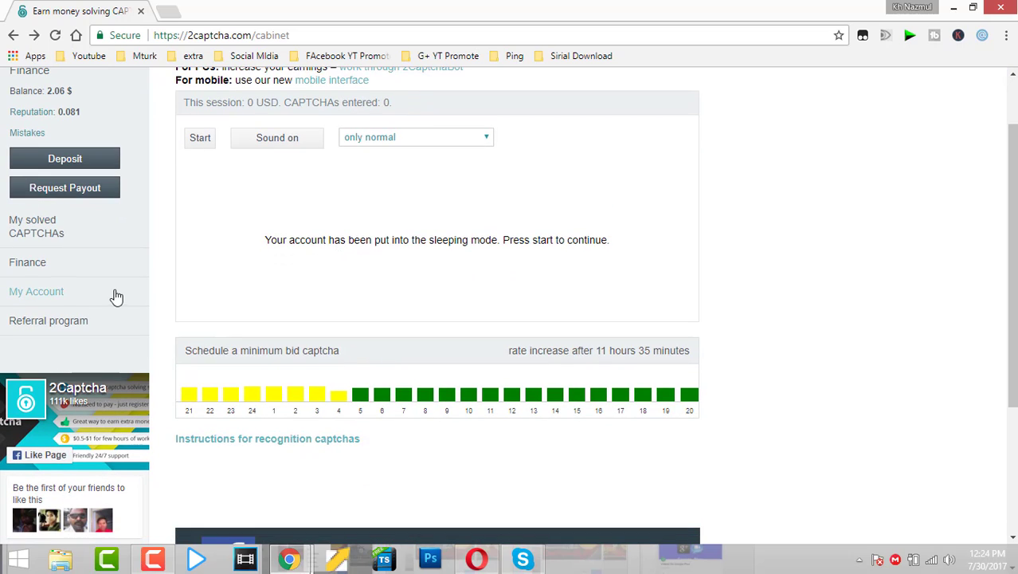
left_click(99, 193)
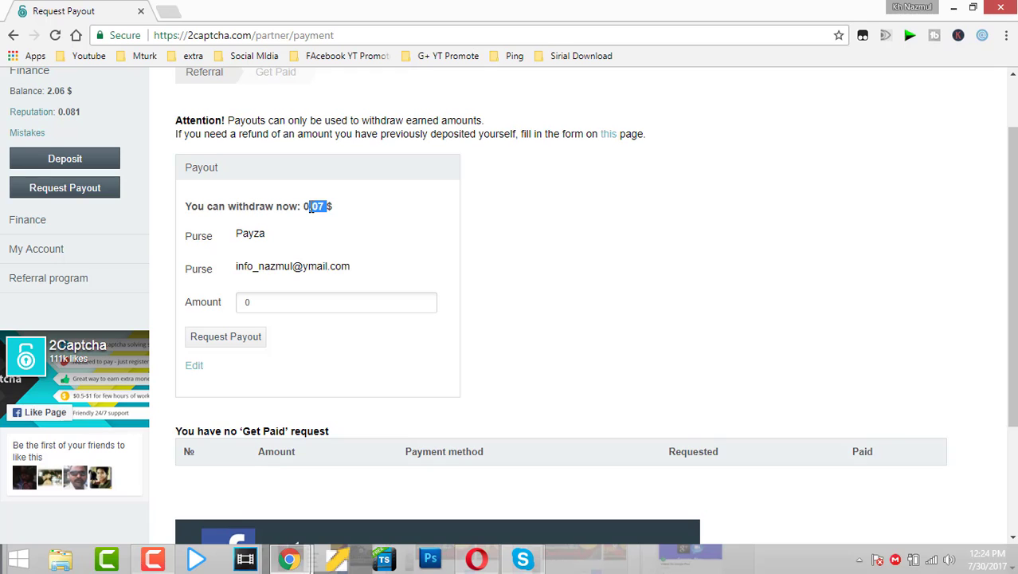
scroll(263, 263, "down", 2)
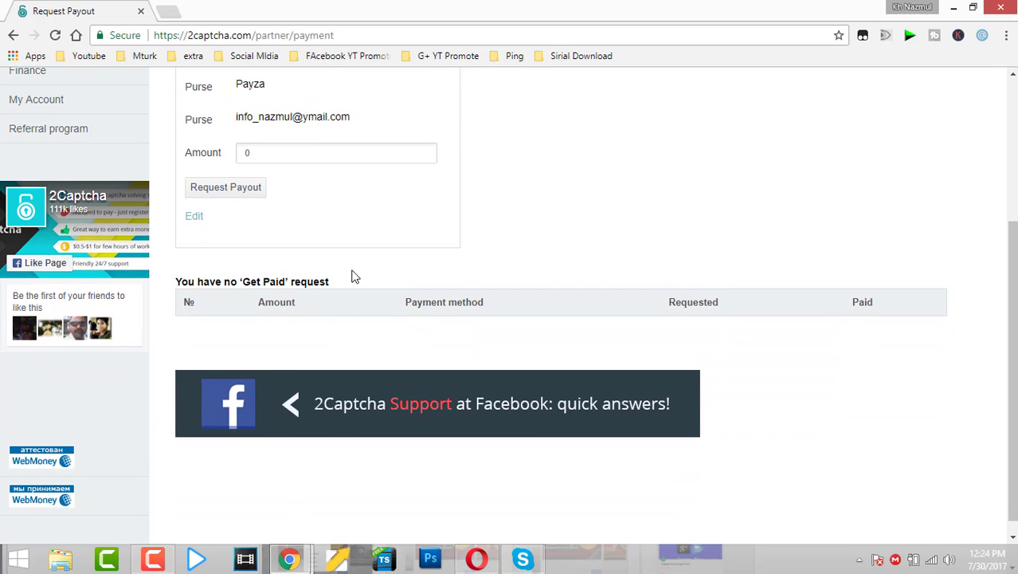
scroll(350, 276, "up", 2)
left_click(333, 237)
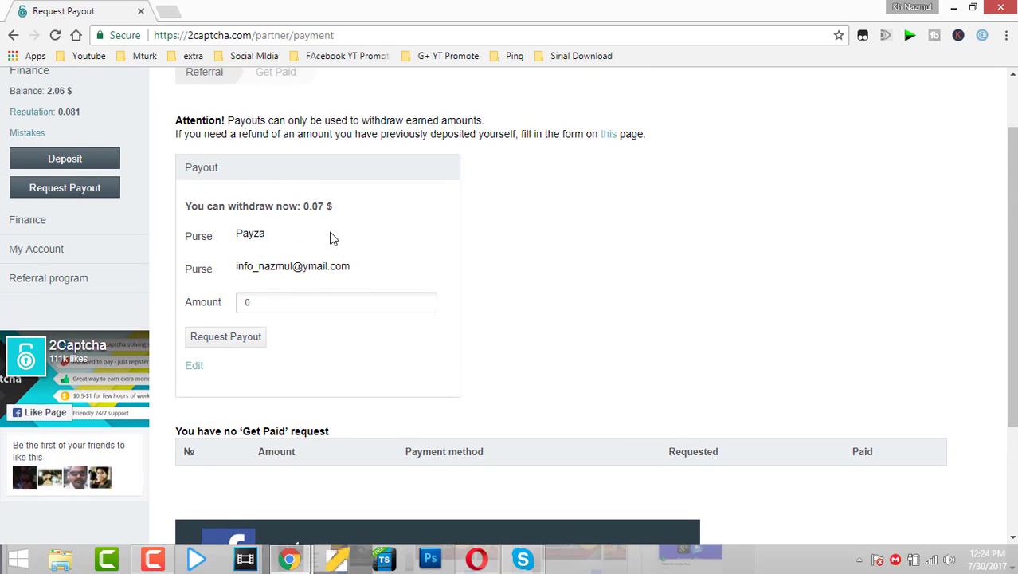
scroll(133, 151, "up", 1)
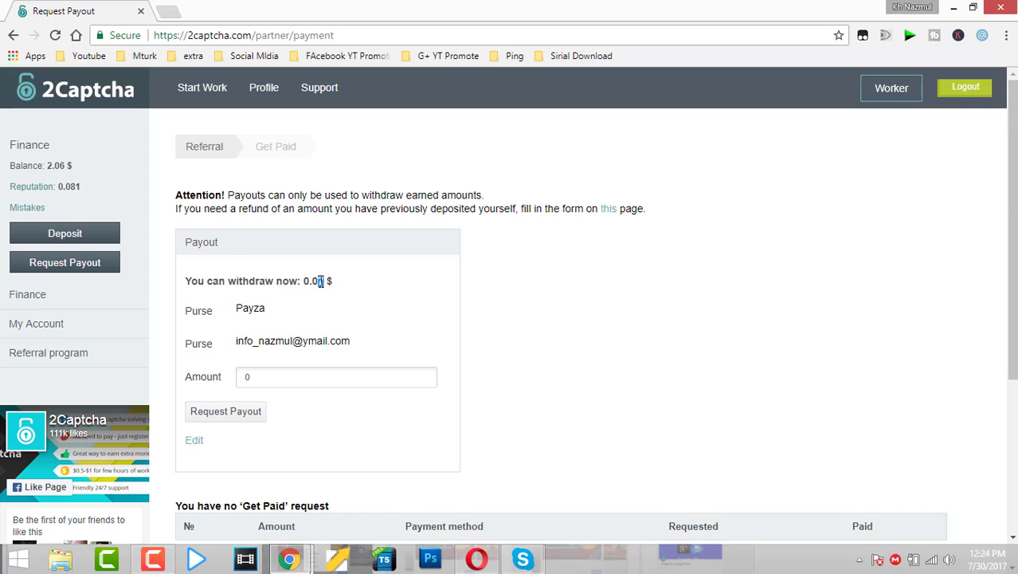
double_click(324, 281)
left_click(303, 297)
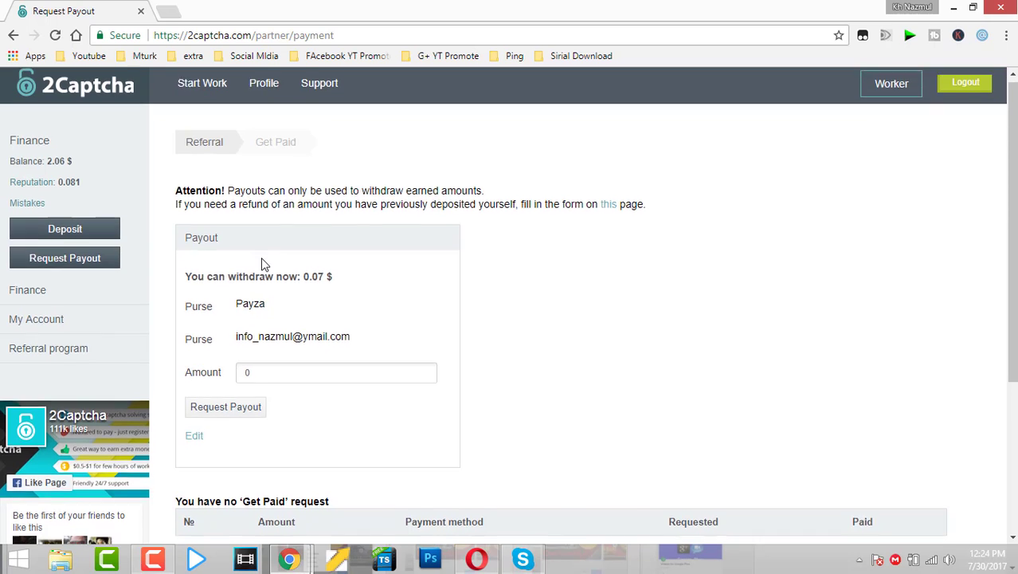
scroll(265, 264, "down", 3)
scroll(265, 265, "up", 1)
scroll(266, 264, "up", 2)
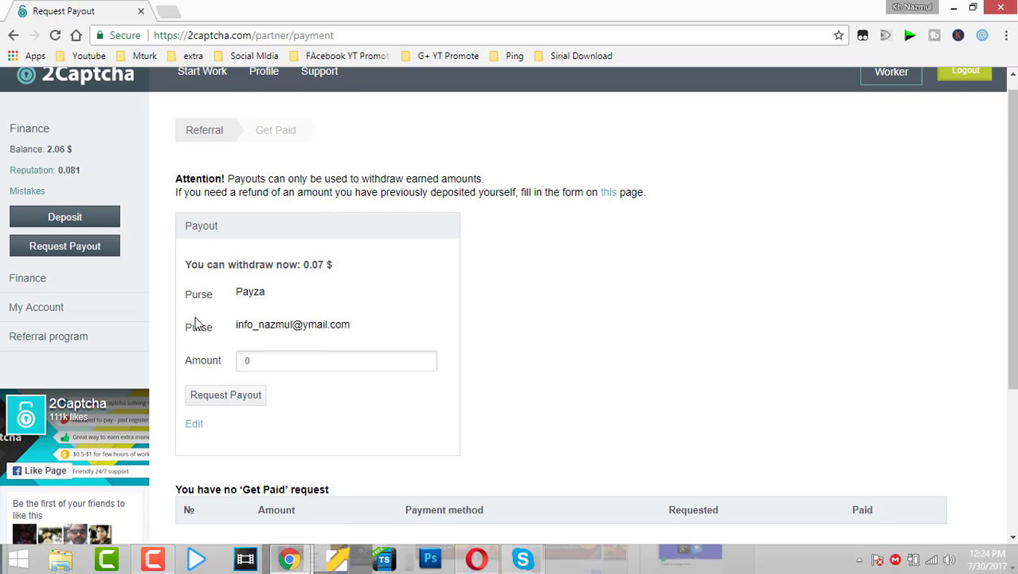
Step: Examine the Payza purse listed as the payment method in the payout form
triple_click(253, 297)
left_click(253, 297)
triple_click(254, 296)
left_click(239, 290)
left_click_drag(233, 293, 268, 288)
left_click(268, 292)
left_click(236, 295)
left_click(269, 293)
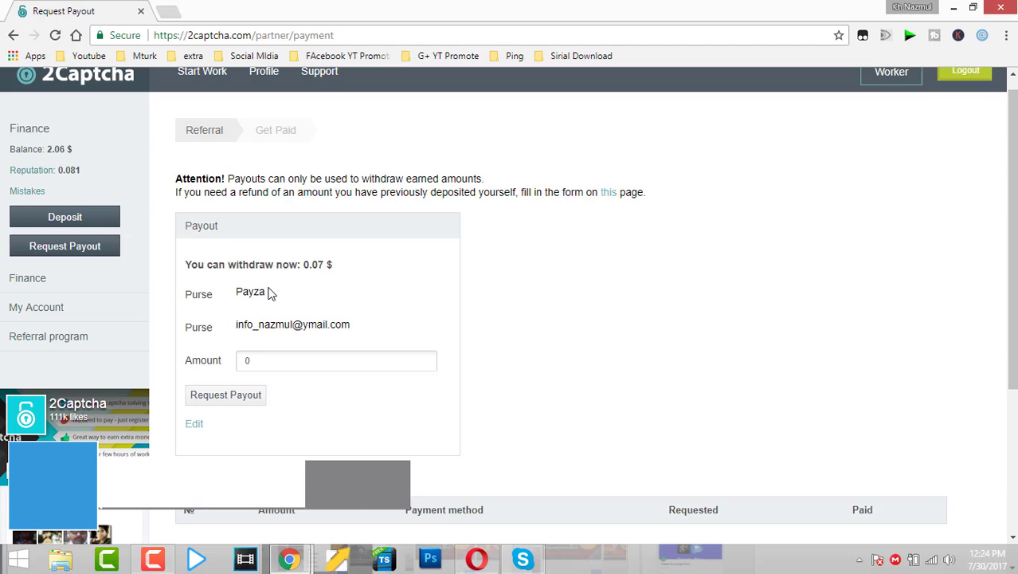
Step: Examine the payout form's purse account, amount and request option, and the table of payout requests below it
scroll(267, 287, "down", 3)
scroll(271, 266, "up", 1)
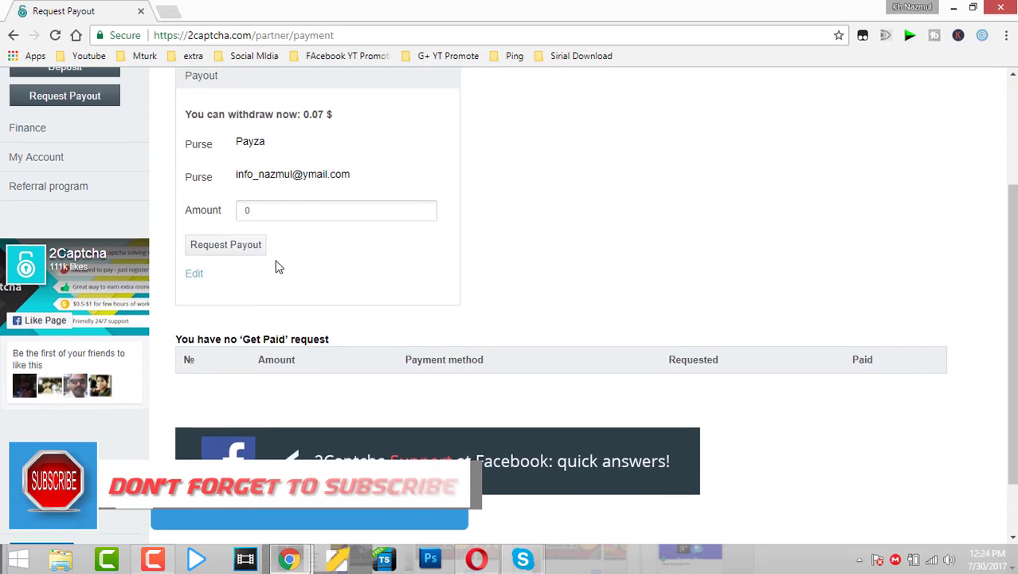
scroll(314, 212, "up", 2)
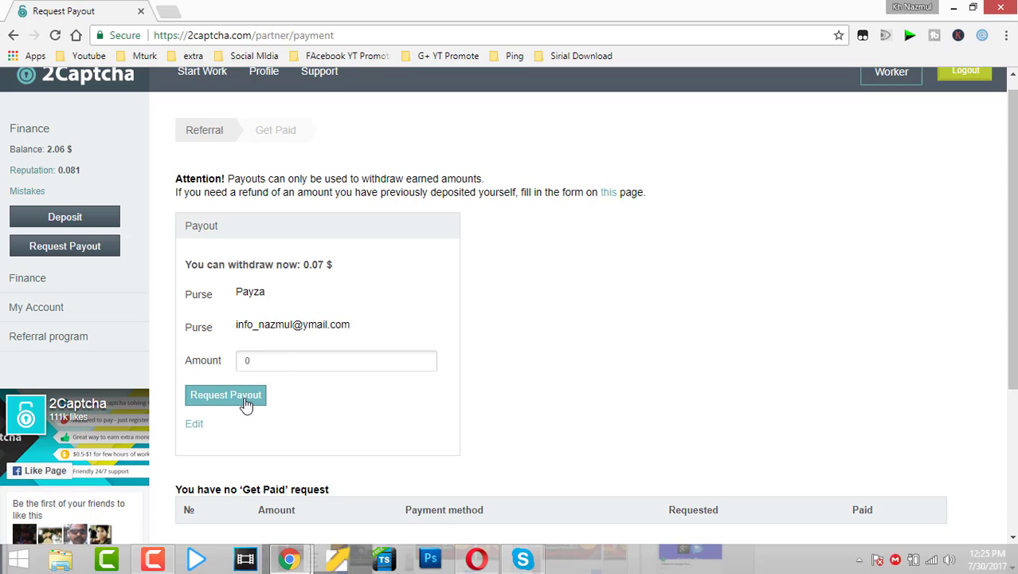
scroll(255, 399, "down", 3)
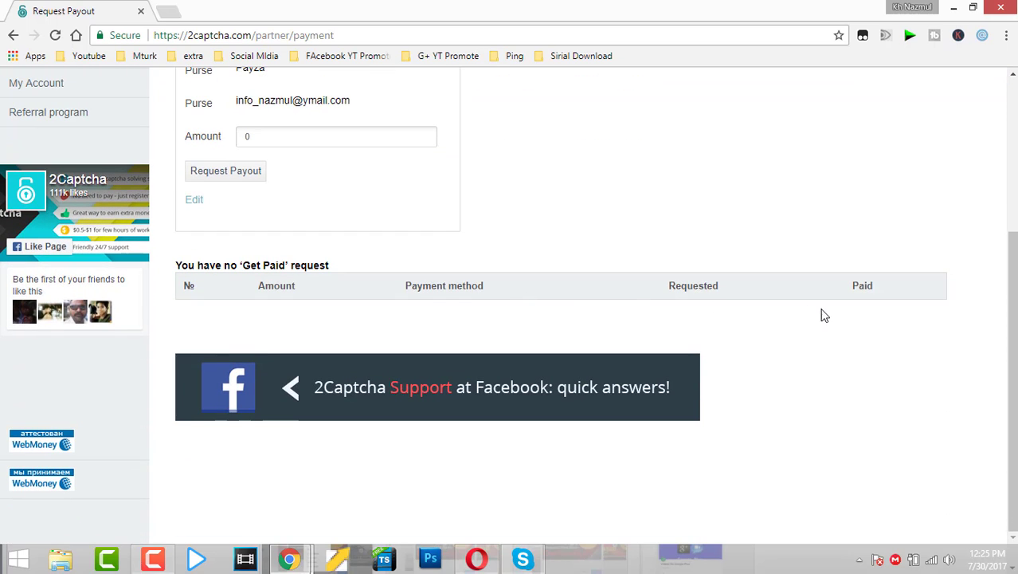
scroll(325, 209, "up", 2)
scroll(316, 220, "up", 1)
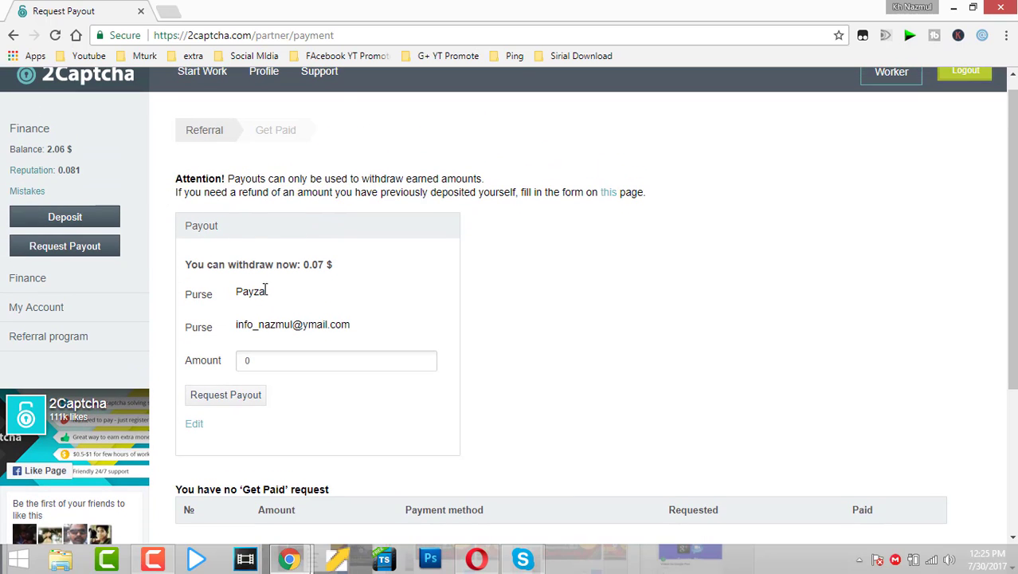
scroll(627, 449, "down", 1)
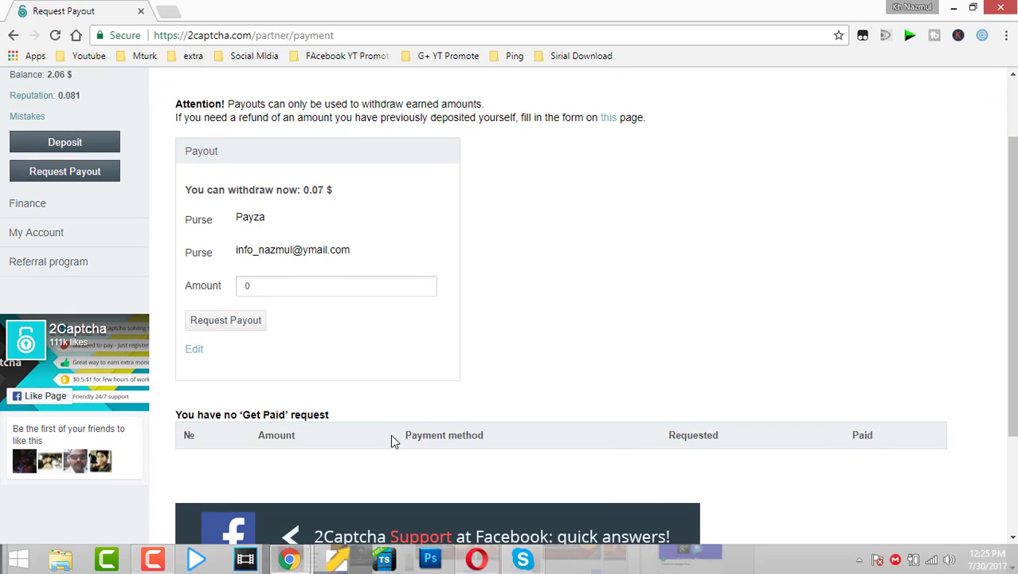
scroll(245, 214, "up", 1)
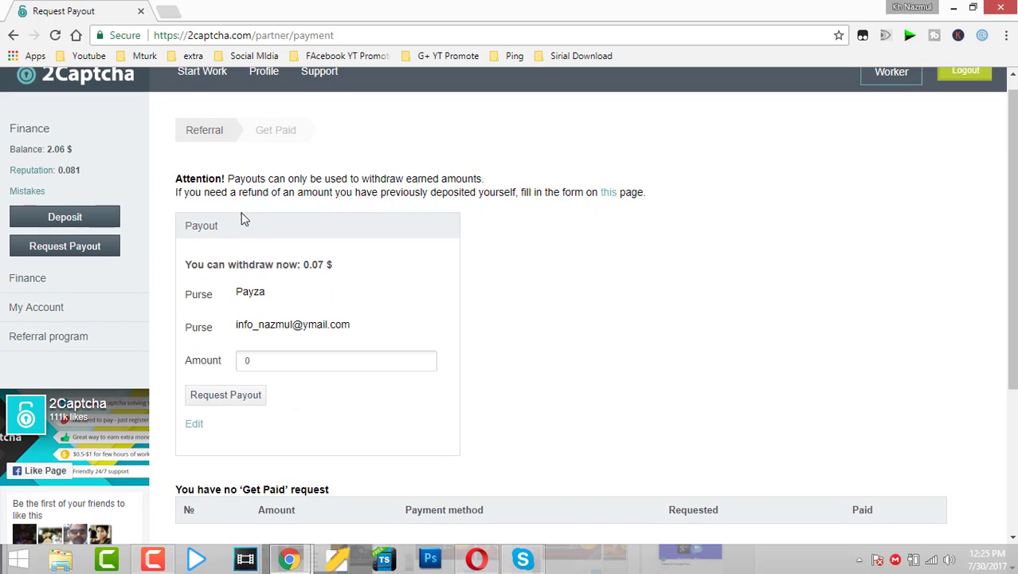
scroll(240, 214, "up", 1)
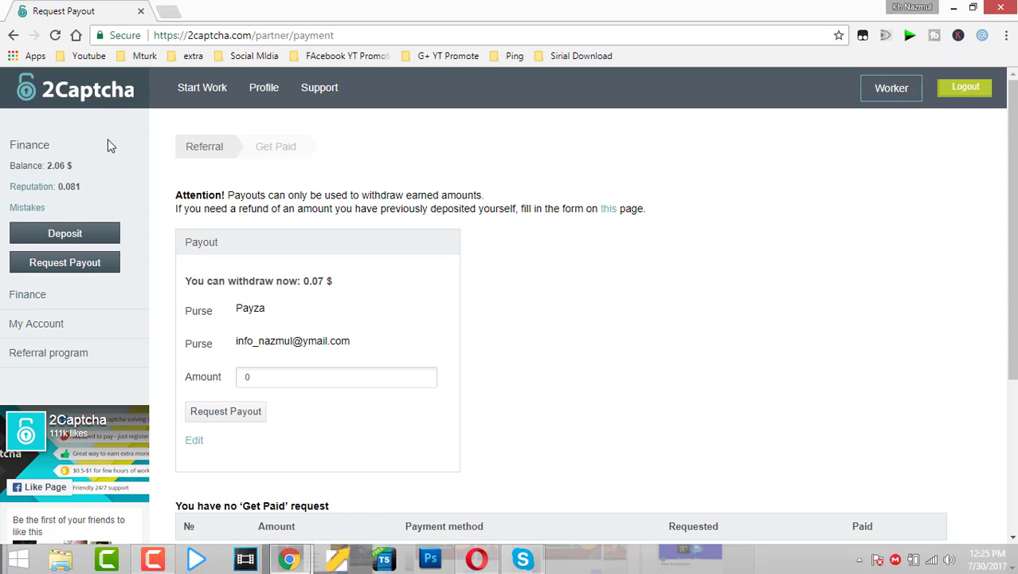
scroll(256, 231, "down", 1)
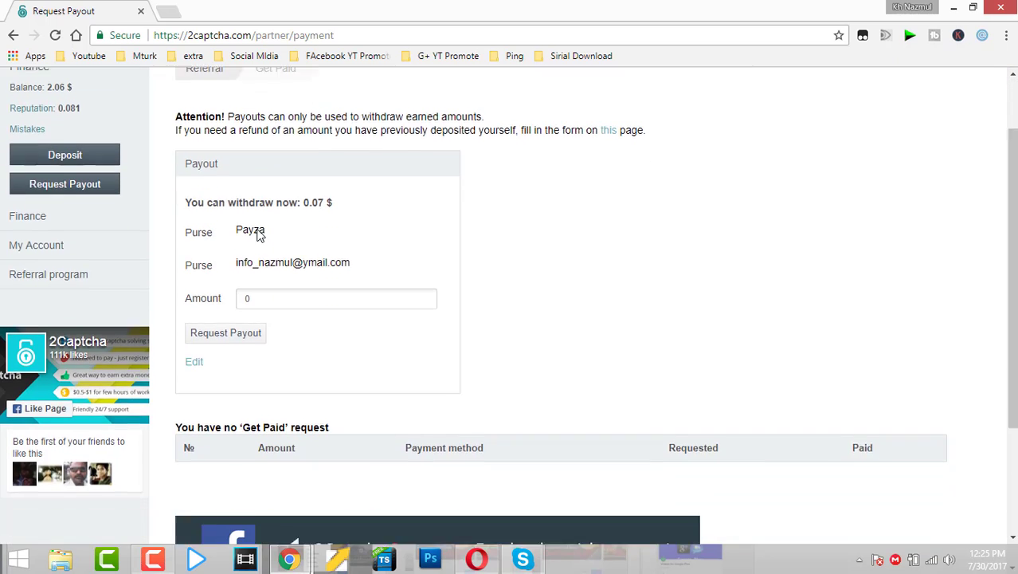
scroll(268, 285, "down", 1)
scroll(268, 293, "up", 1)
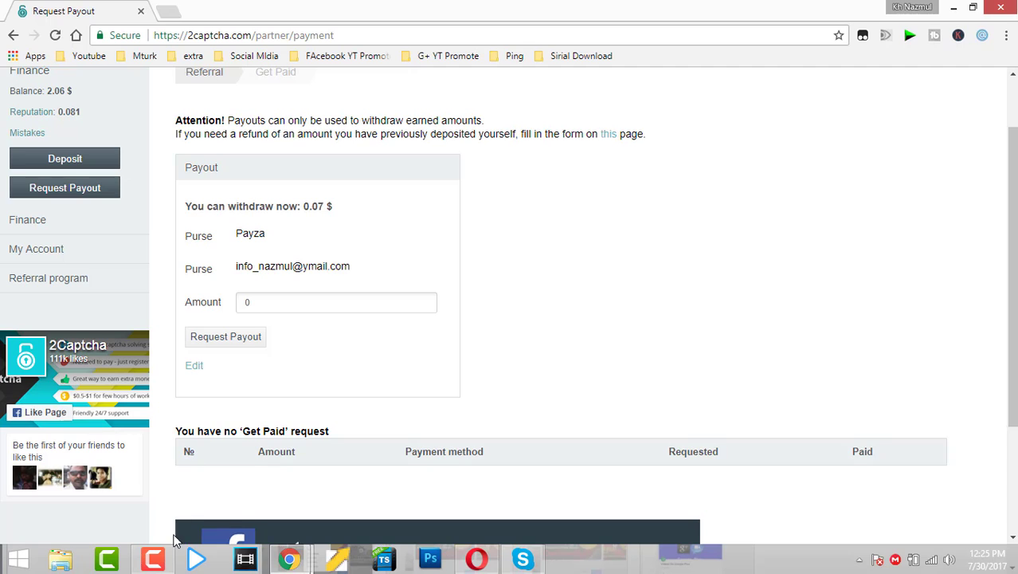
Step: Return to the Start Work page from the payout page
scroll(408, 120, "up", 2)
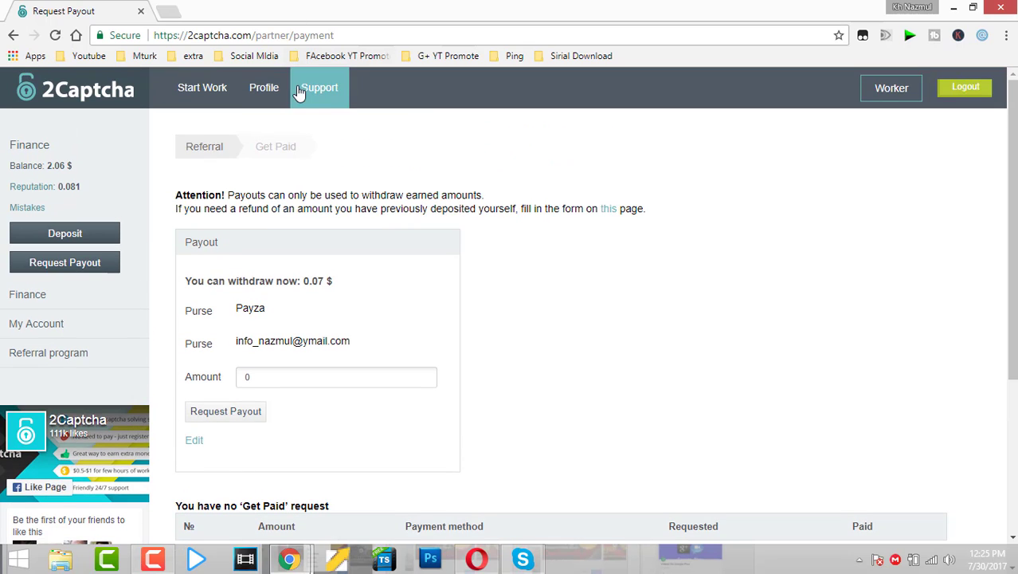
left_click(185, 94)
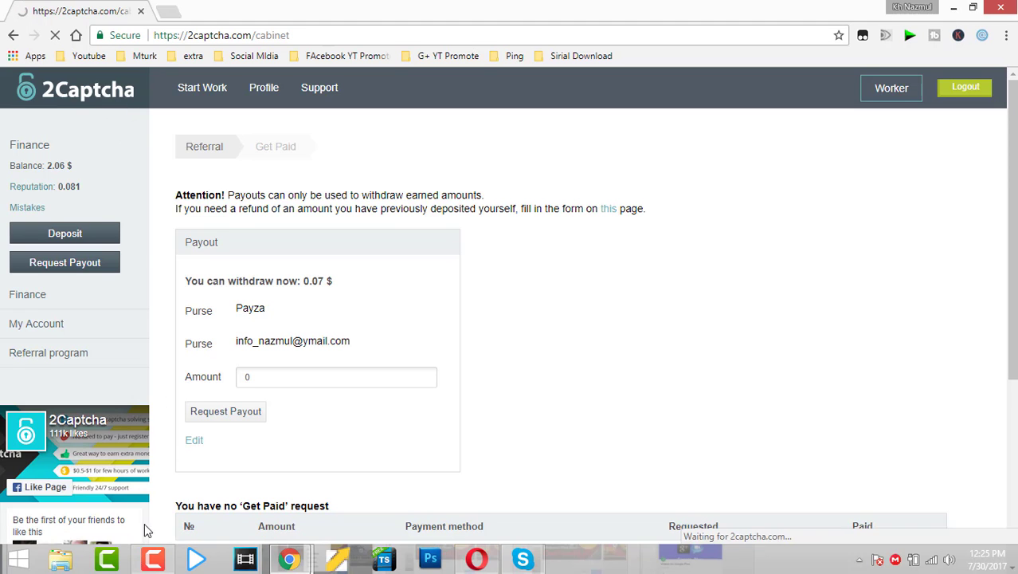
left_click(153, 558)
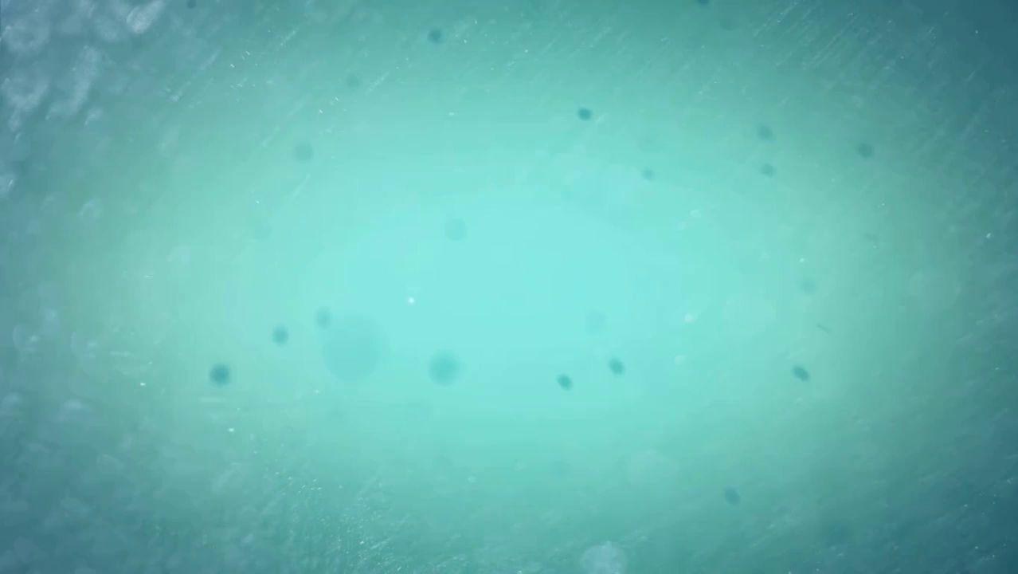